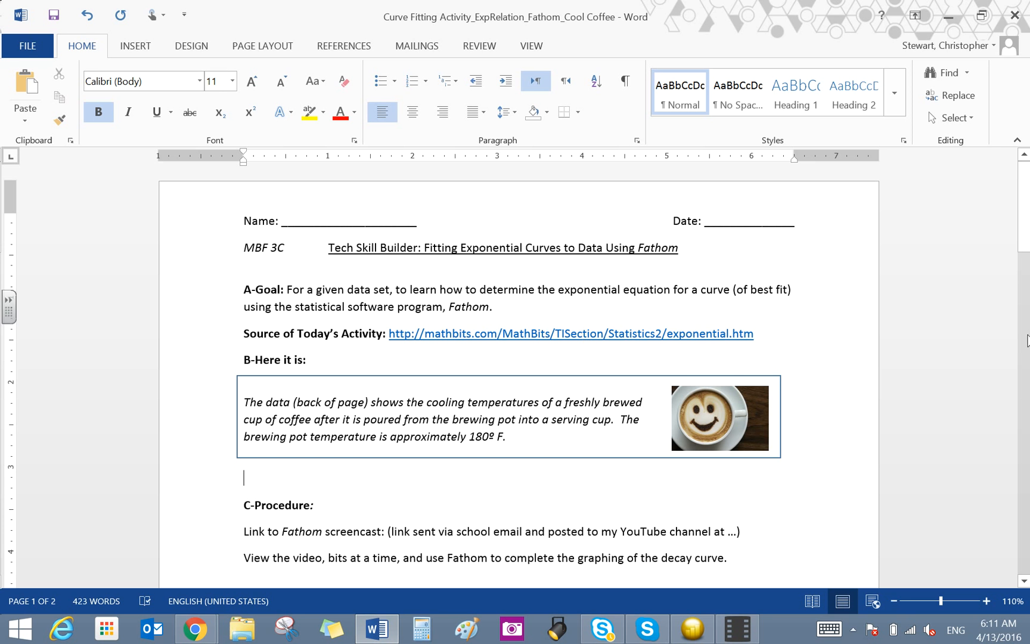
- Copy the complete Time_mins and Temp_ºF data table from the second page of the coffee activity document
drag(1026, 224, 1028, 255)
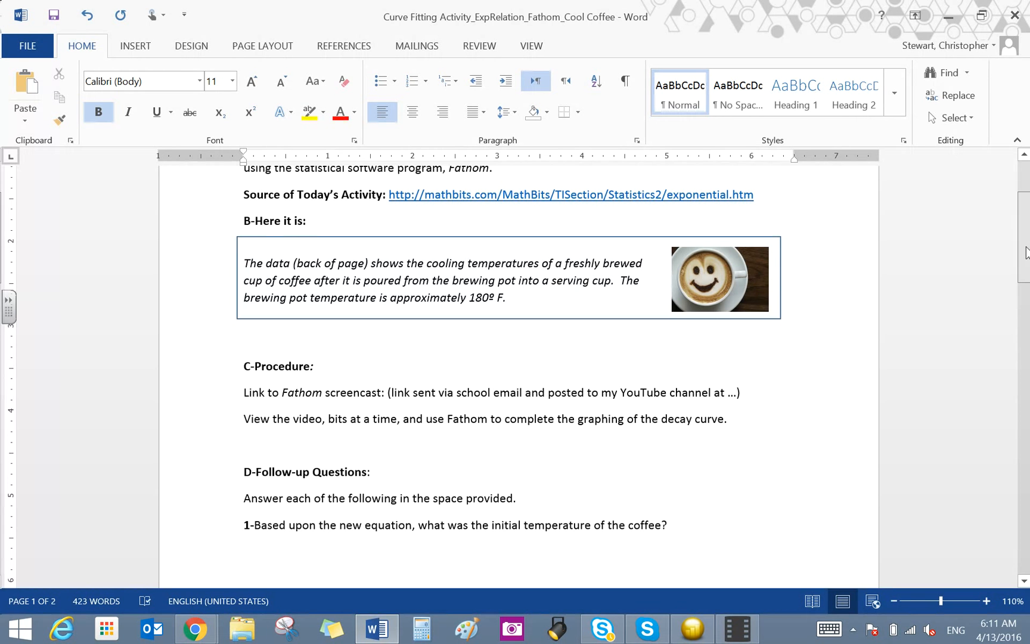
drag(507, 292, 250, 258)
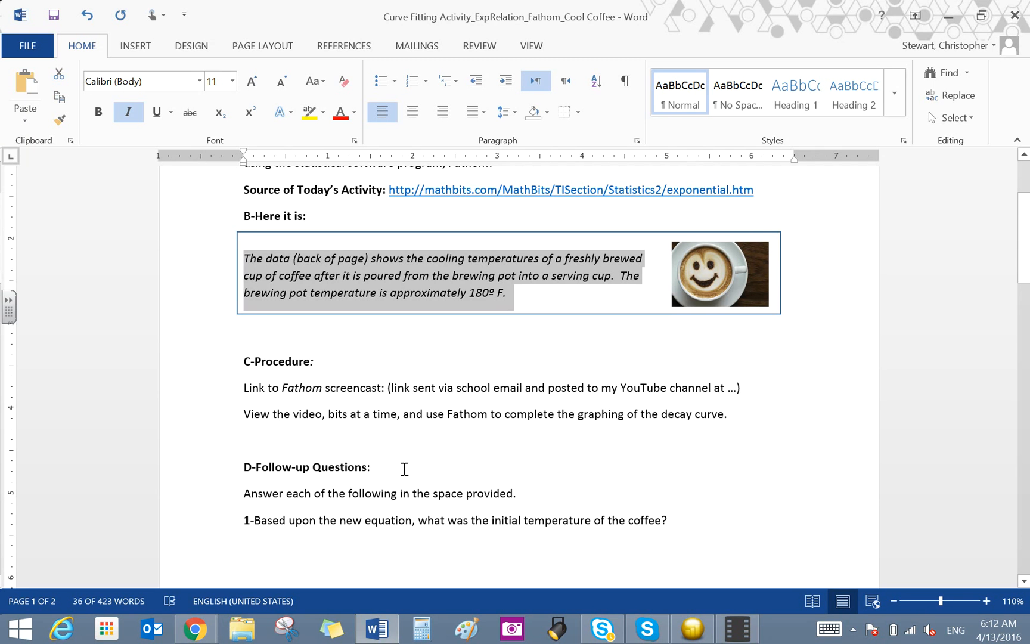
drag(1028, 258, 1029, 496)
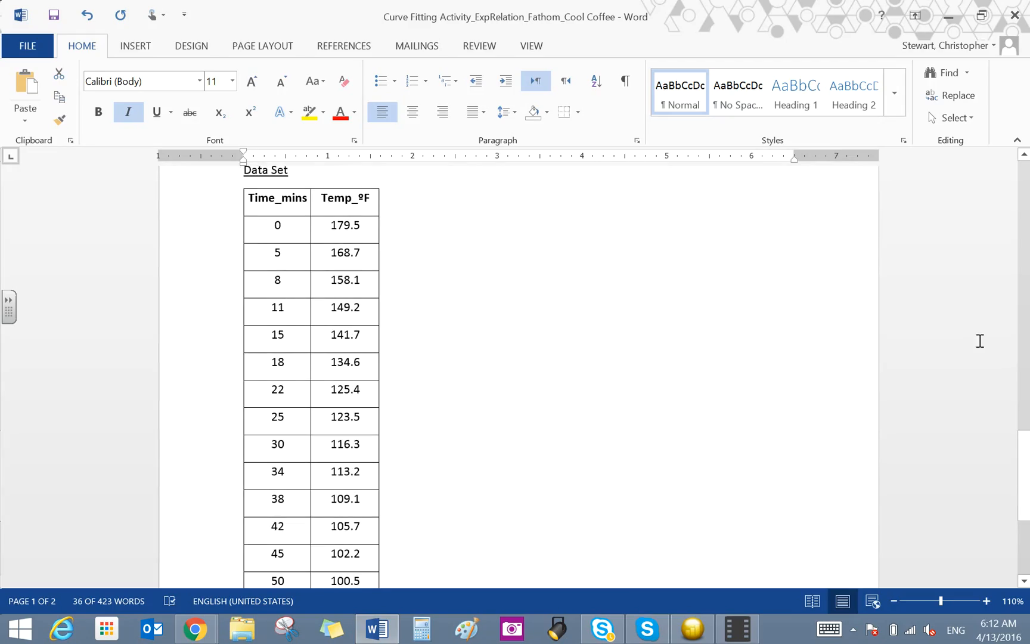
click(253, 198)
drag(253, 198, 352, 501)
right_click(351, 485)
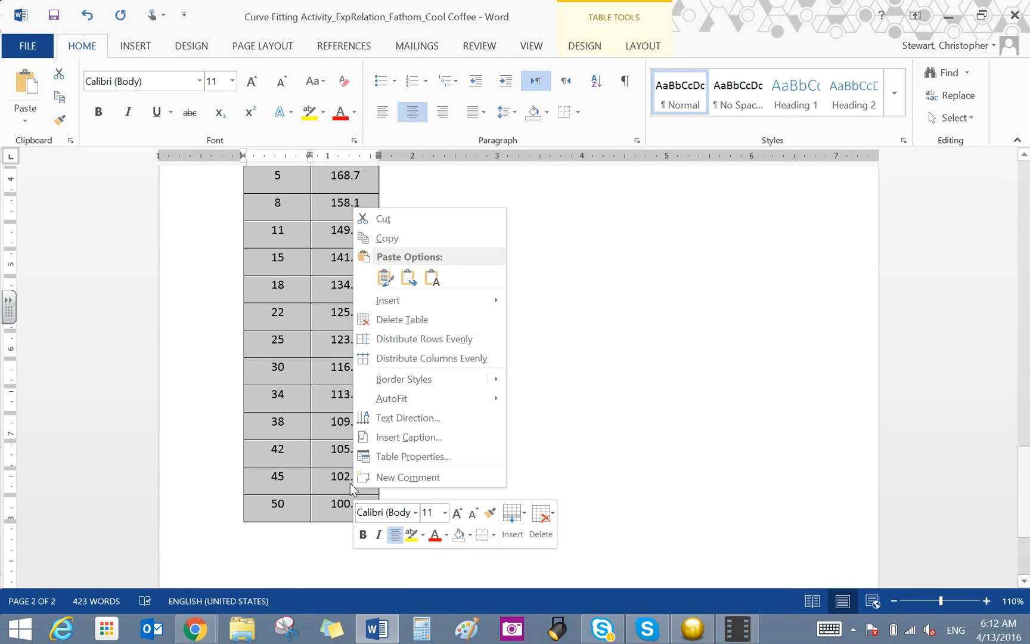
click(373, 241)
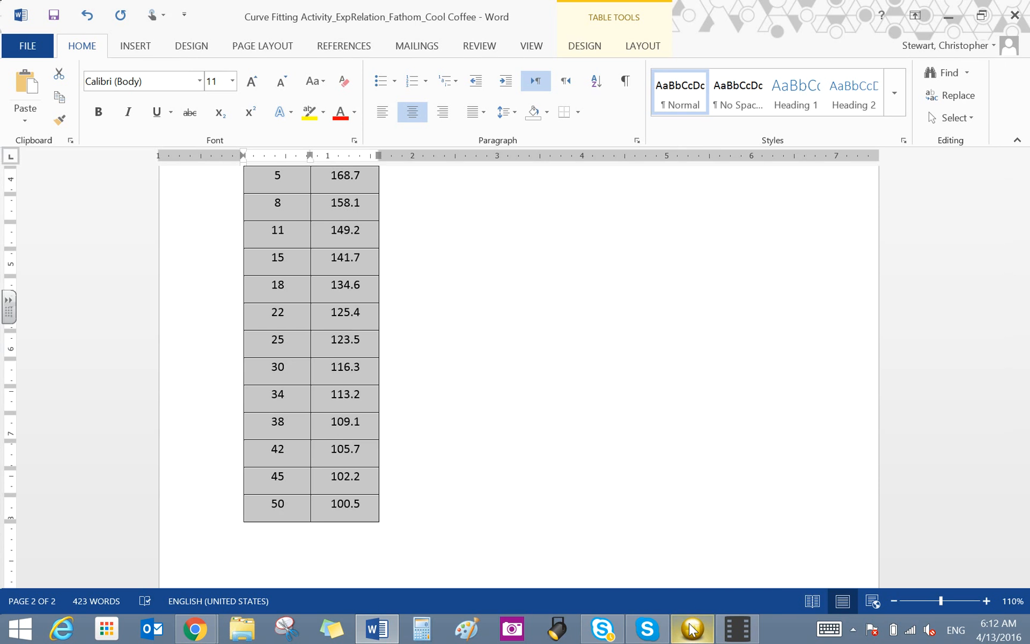
- Switch to Fathom, create a new collection in the empty document, and paste the copied data into it as cases
mouse_move(690, 629)
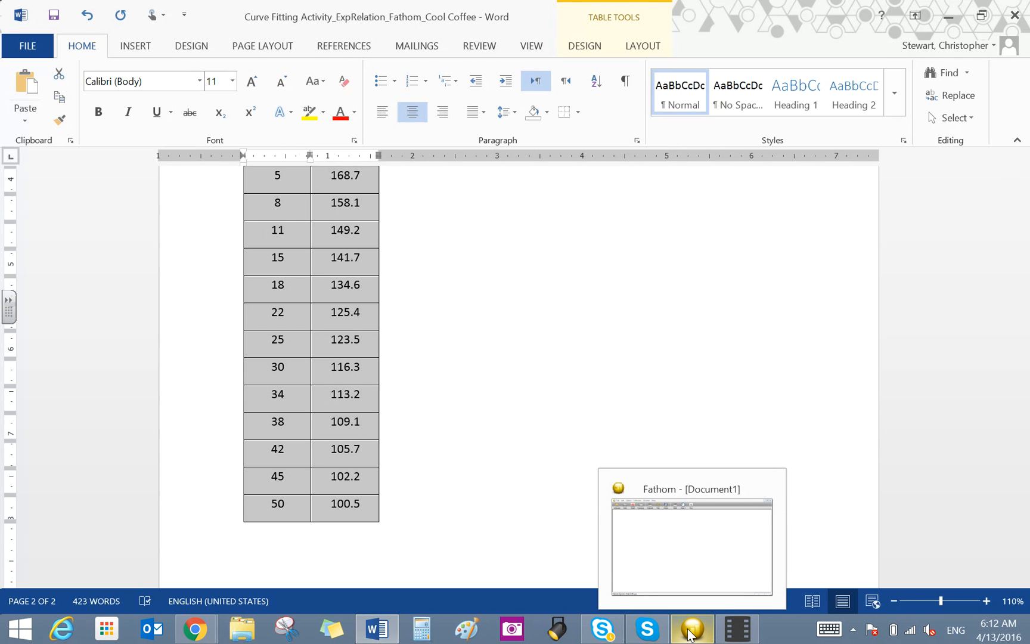
click(687, 630)
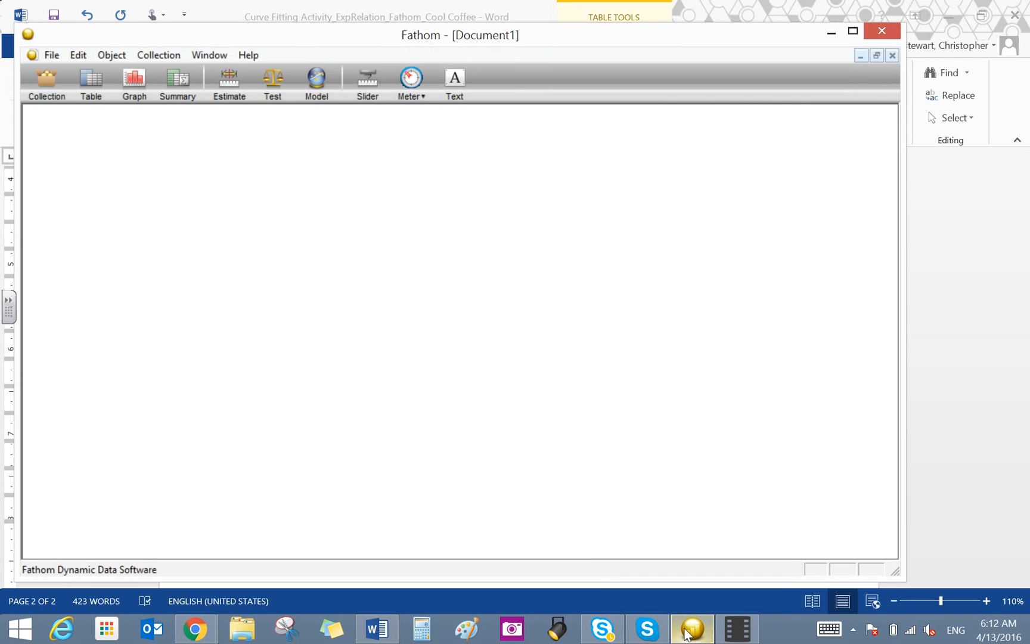
mouse_move(620, 624)
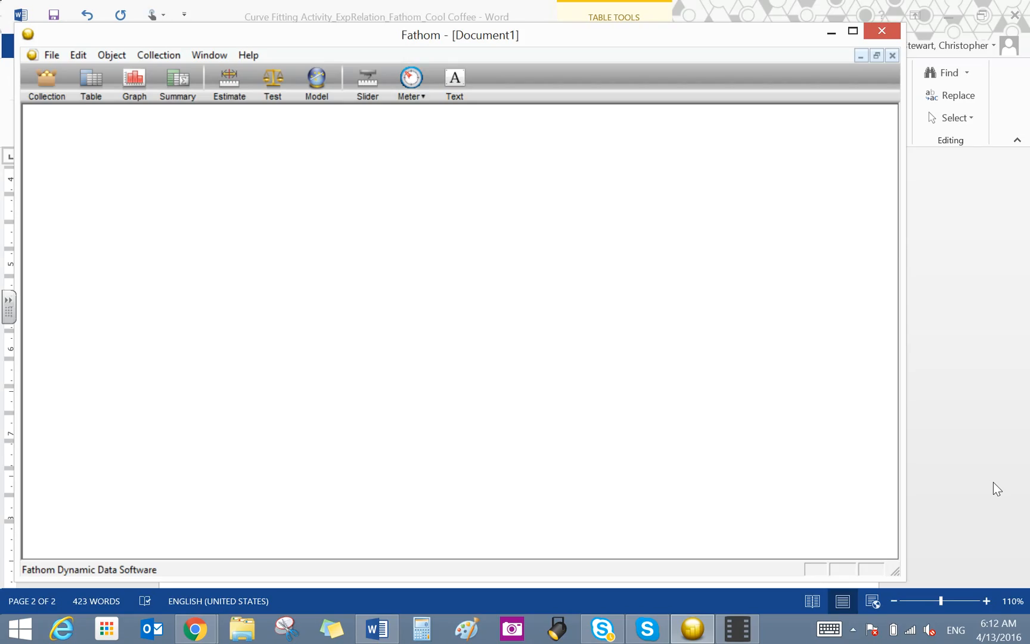
drag(44, 84, 72, 140)
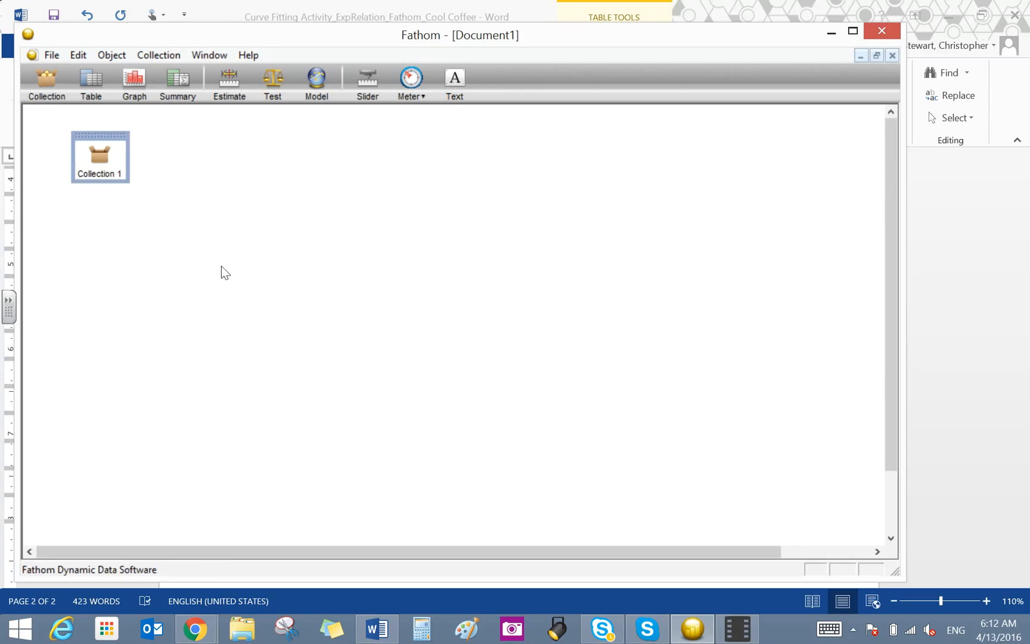
right_click(100, 162)
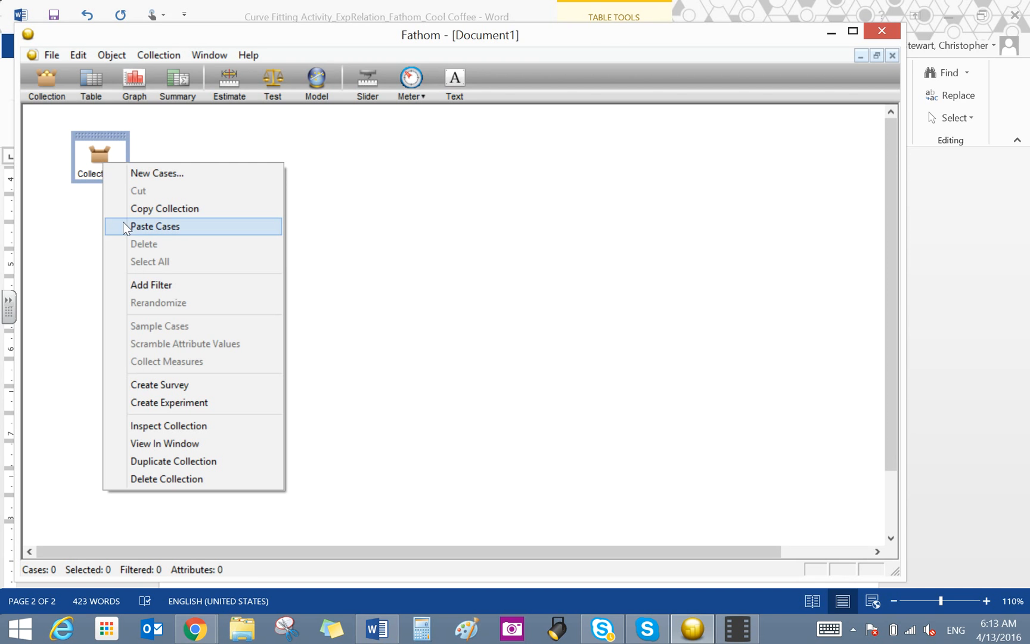
click(154, 227)
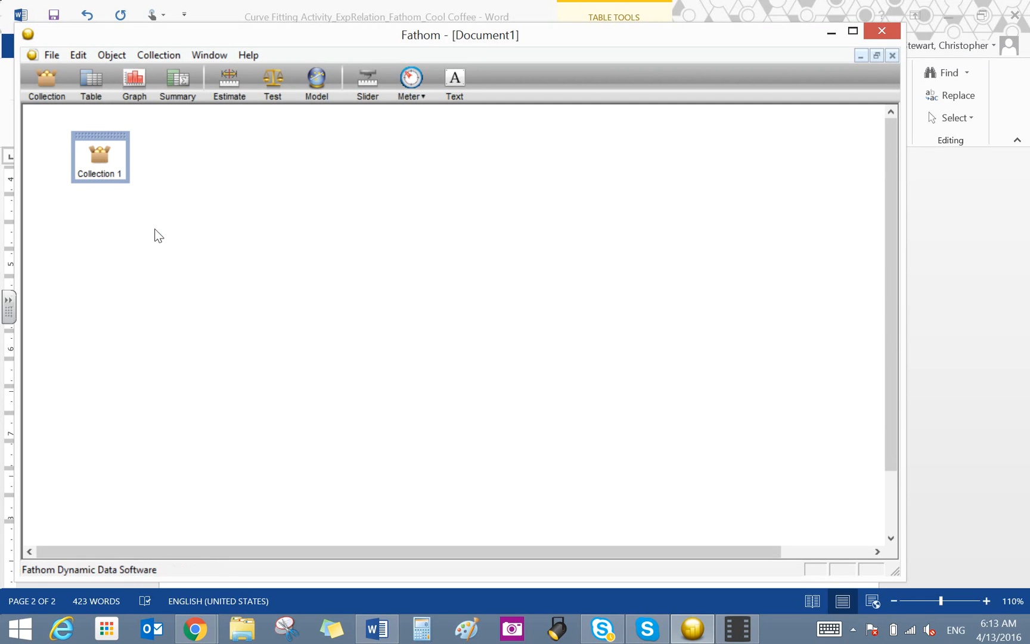
double_click(98, 156)
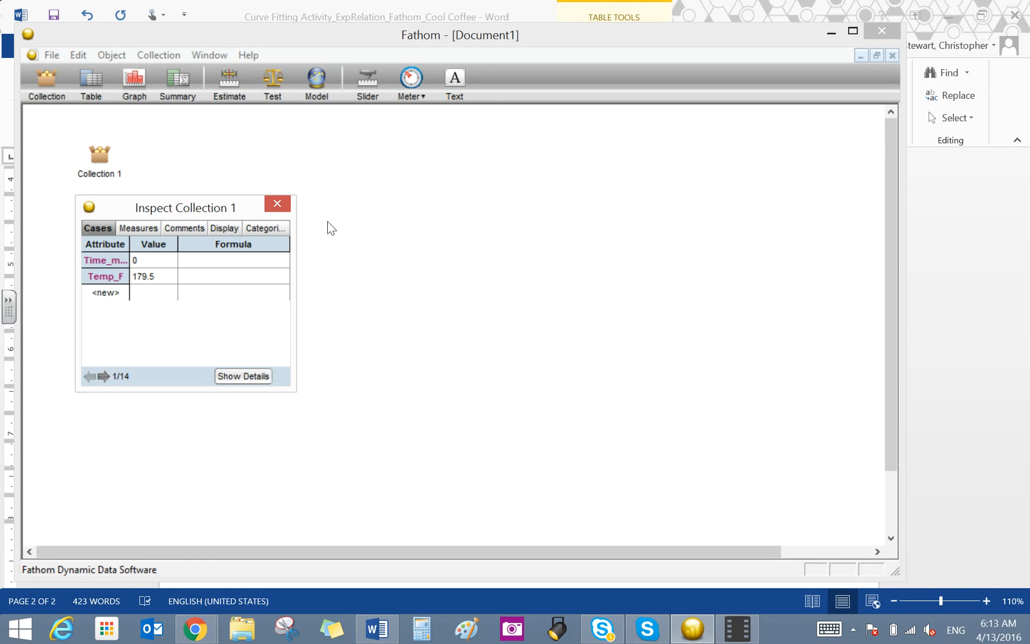
click(271, 207)
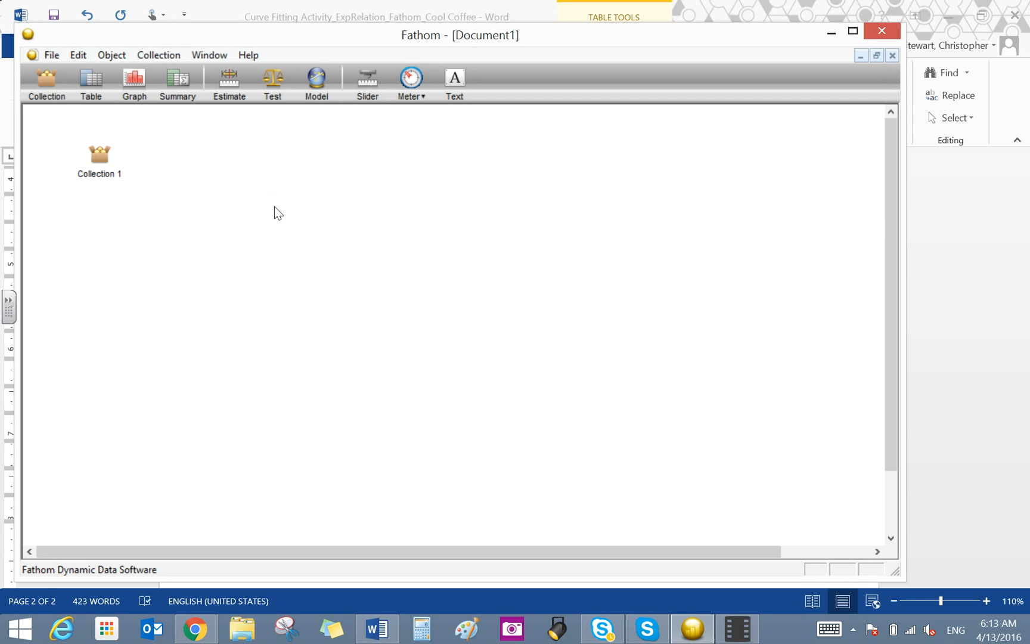
- Add a case table for the collection beside it, enlarged to show every row, and maximize the Fathom window
click(102, 165)
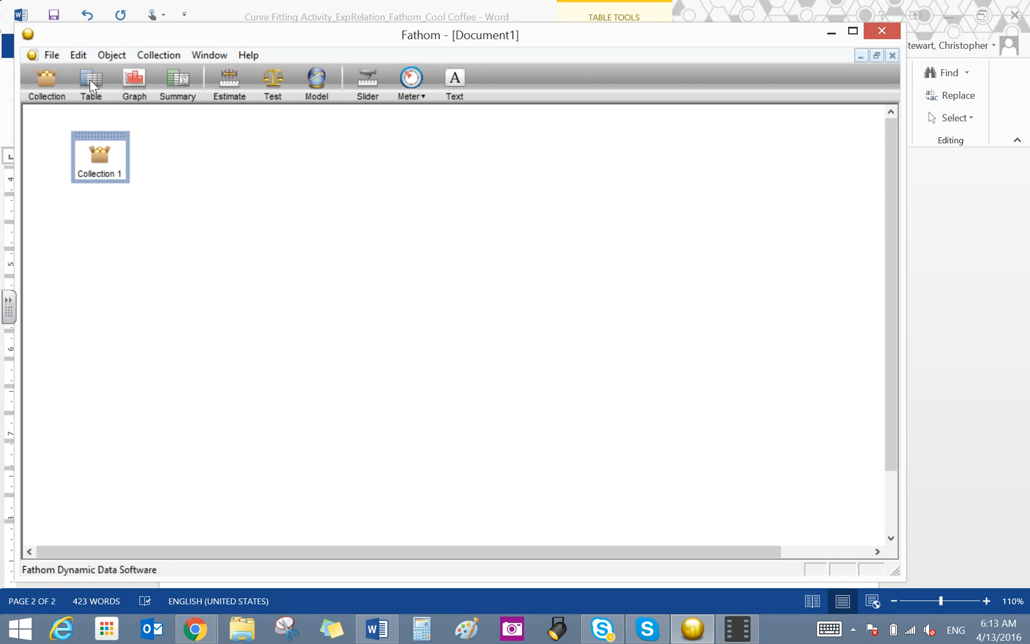
drag(102, 84, 153, 131)
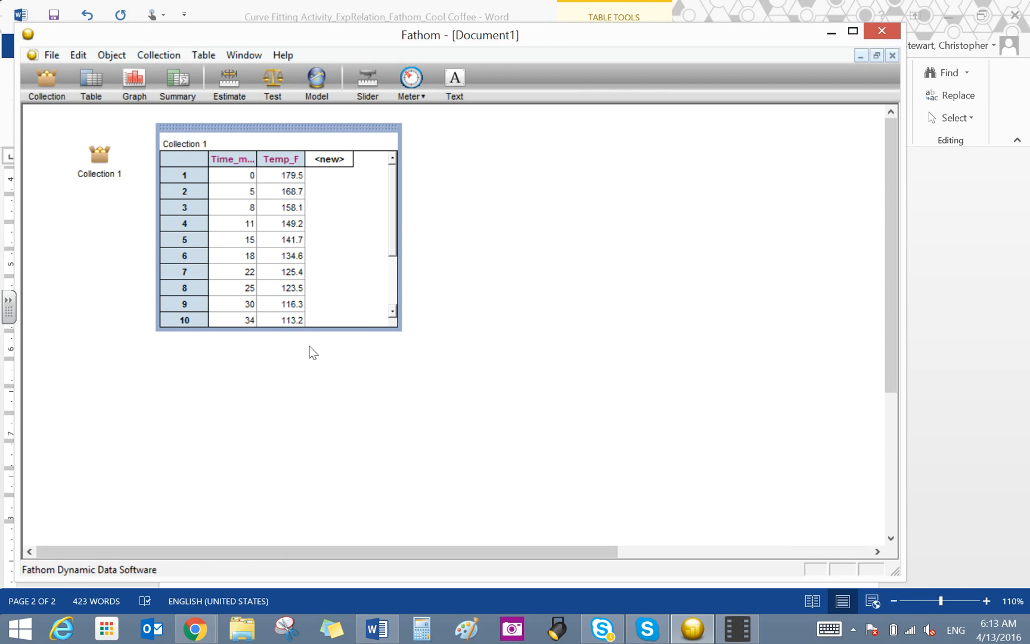
drag(378, 329, 373, 419)
click(853, 31)
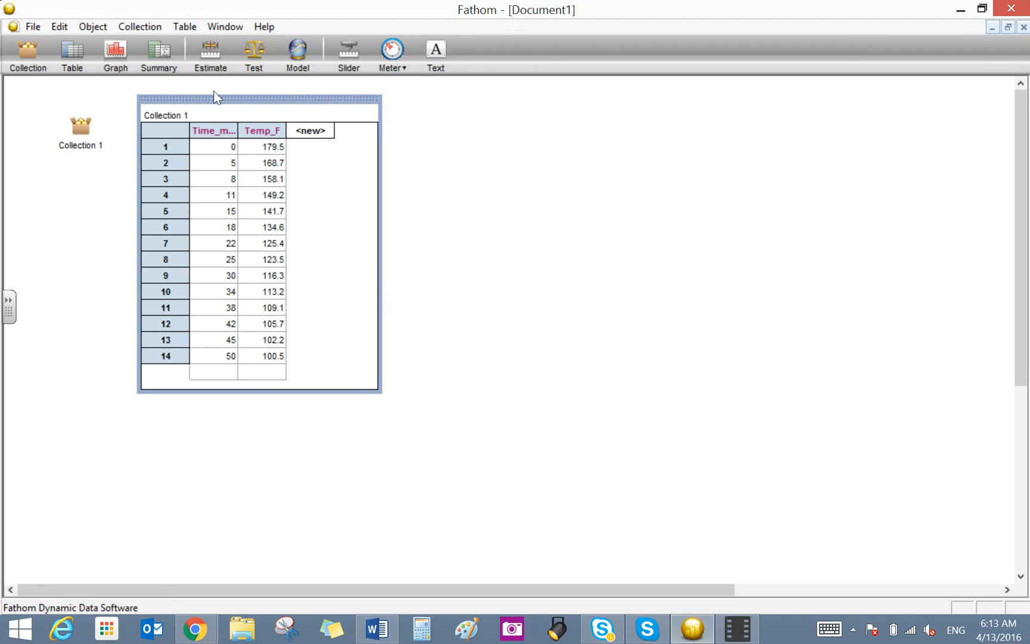
drag(213, 98, 189, 111)
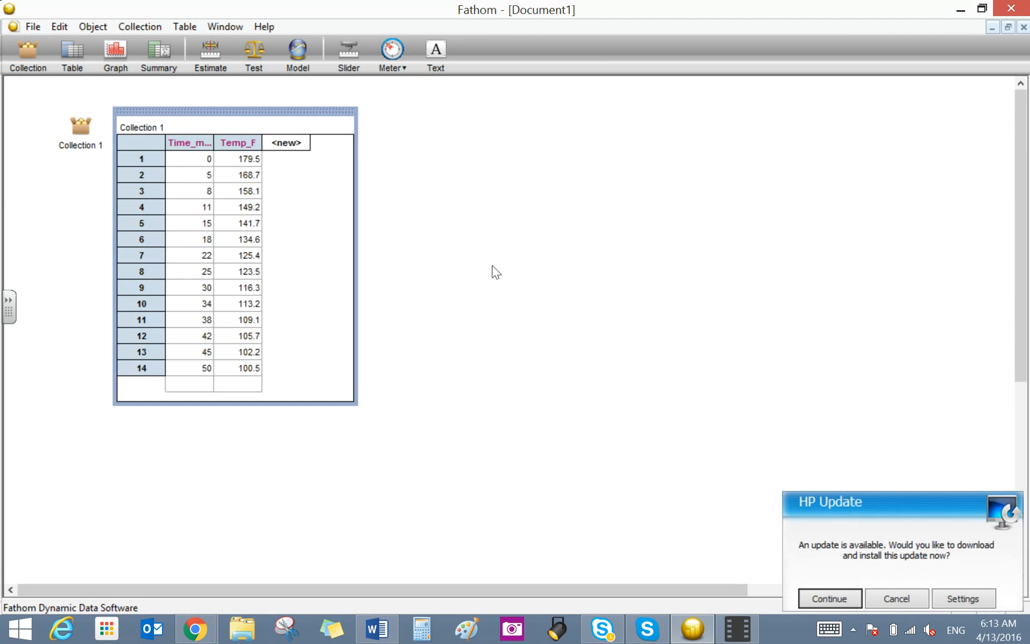
click(897, 601)
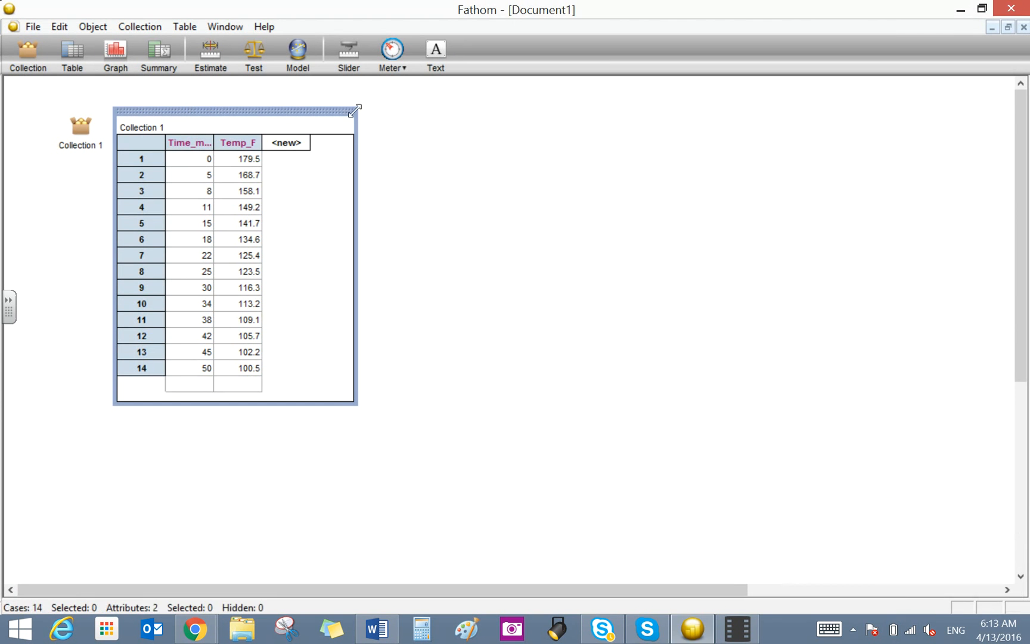
- Add an enlarged graph to the right of the case table and assign Temp_F to its vertical axis
drag(114, 69, 386, 111)
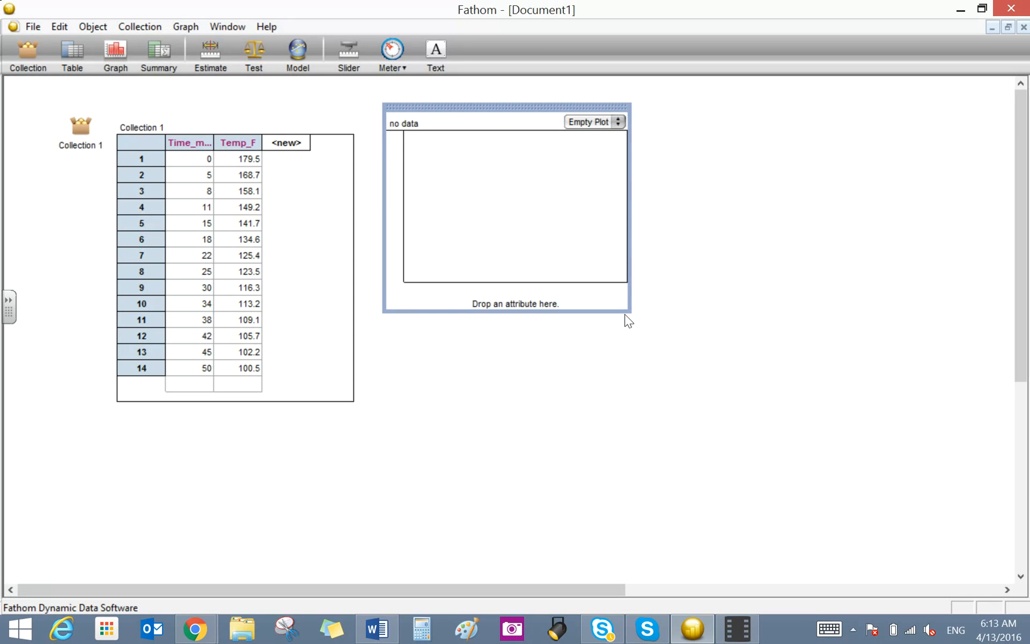
drag(627, 309, 786, 431)
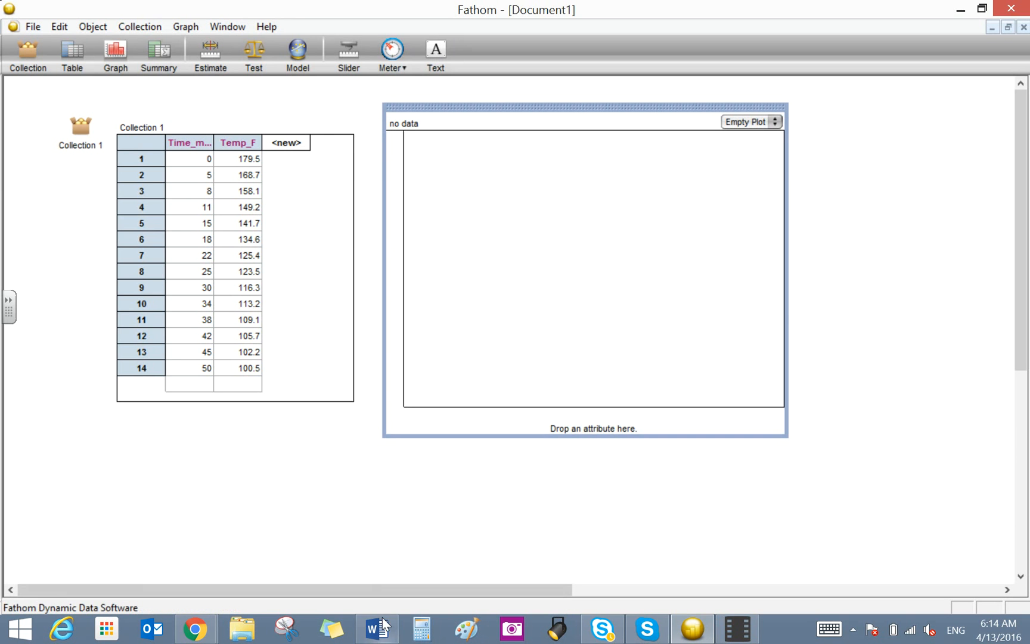
click(238, 146)
drag(239, 156, 393, 230)
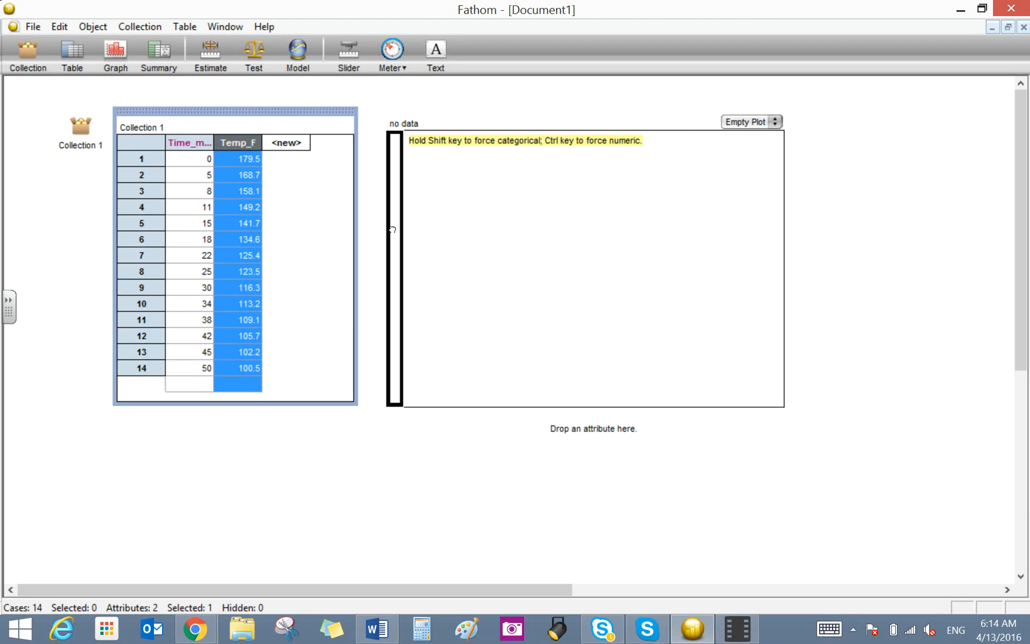
drag(392, 230, 392, 229)
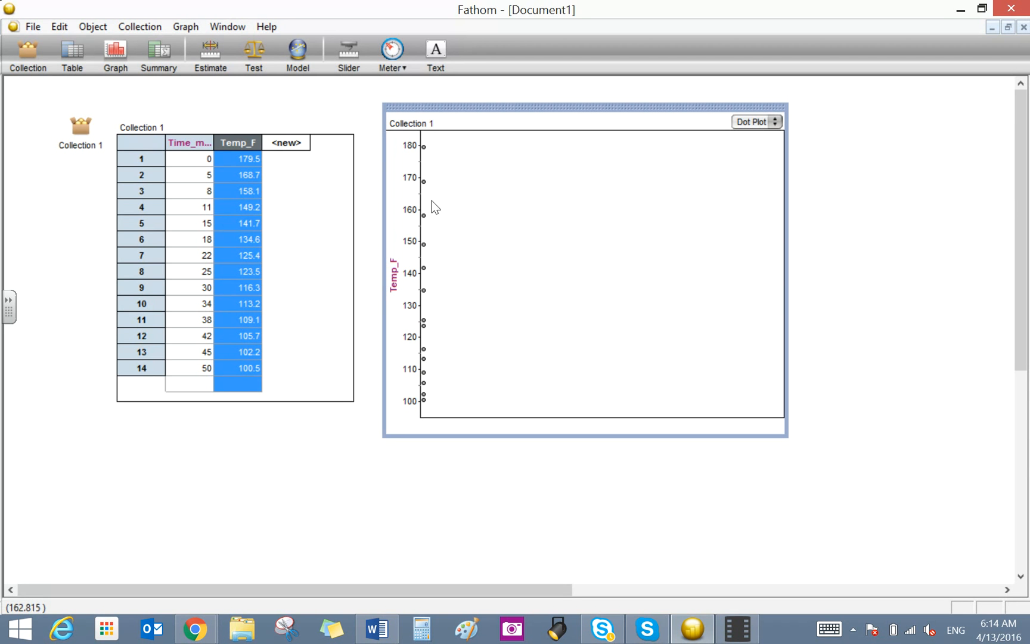
- Assign the Time_mins attribute to the graph's horizontal axis to make a scatter plot
click(189, 143)
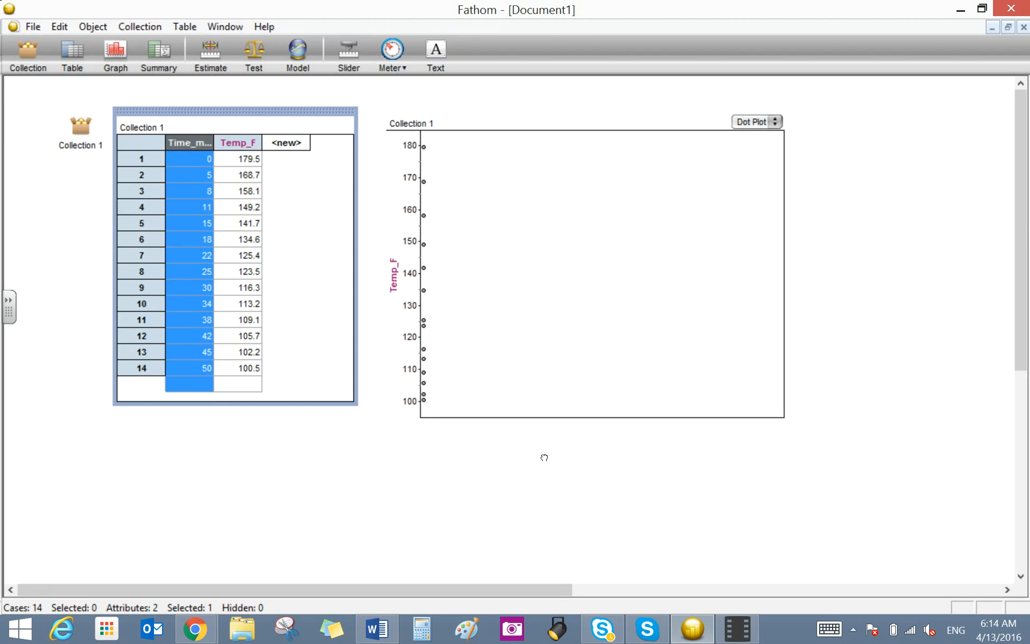
drag(545, 457, 578, 428)
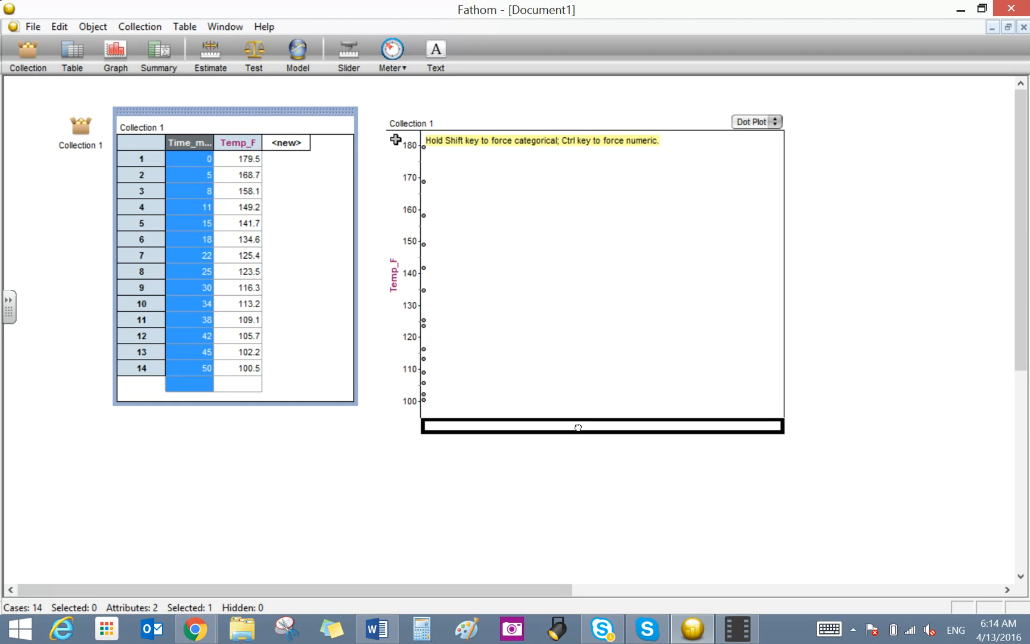
drag(578, 428, 577, 426)
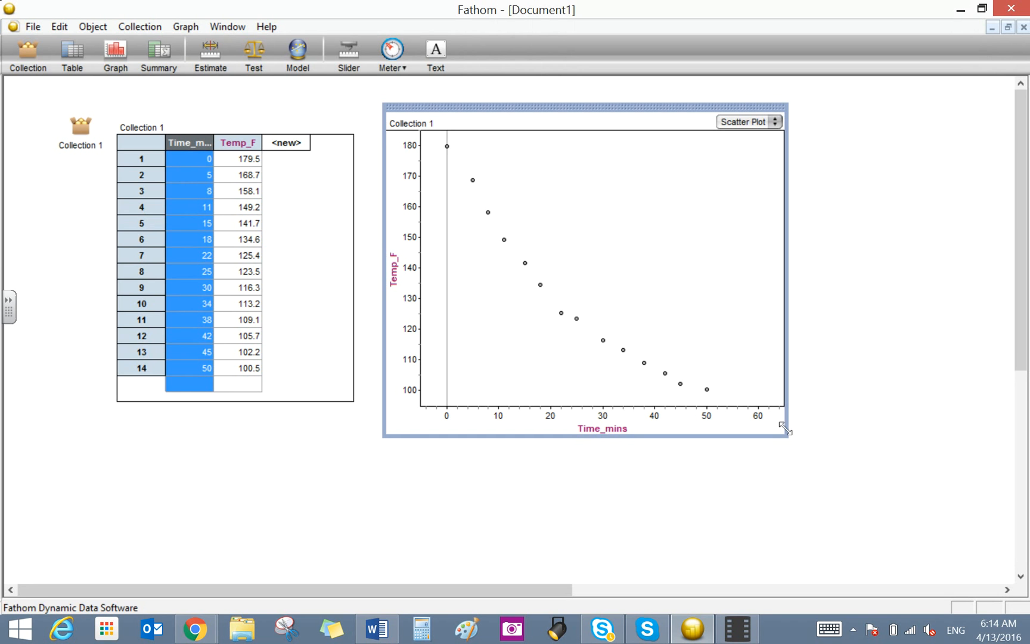
- Plot the exponential function Temp_F = A b^Time_mins on the scatter plot
right_click(594, 298)
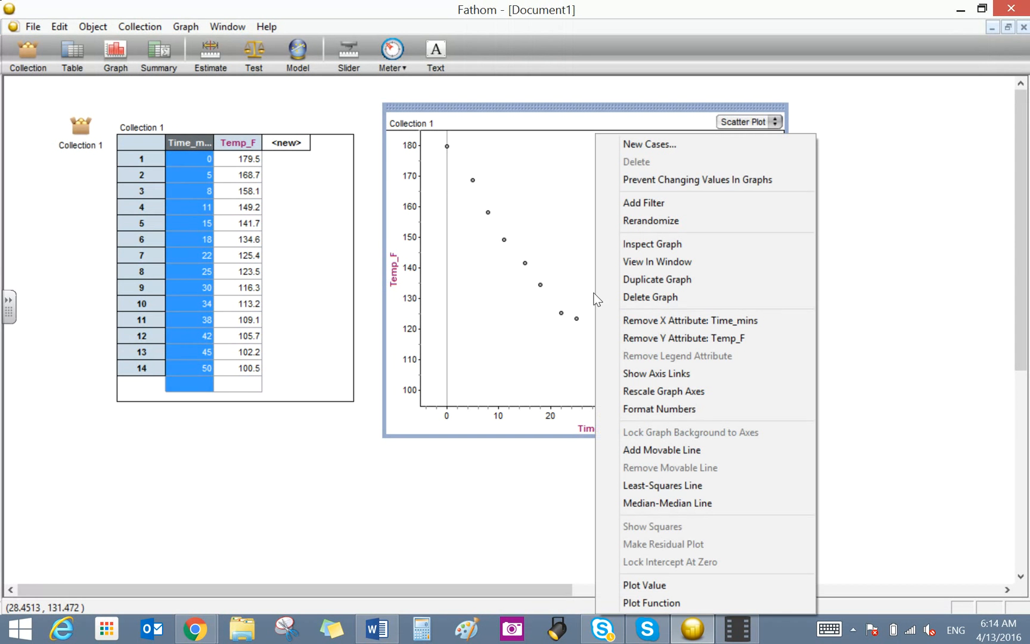
click(670, 603)
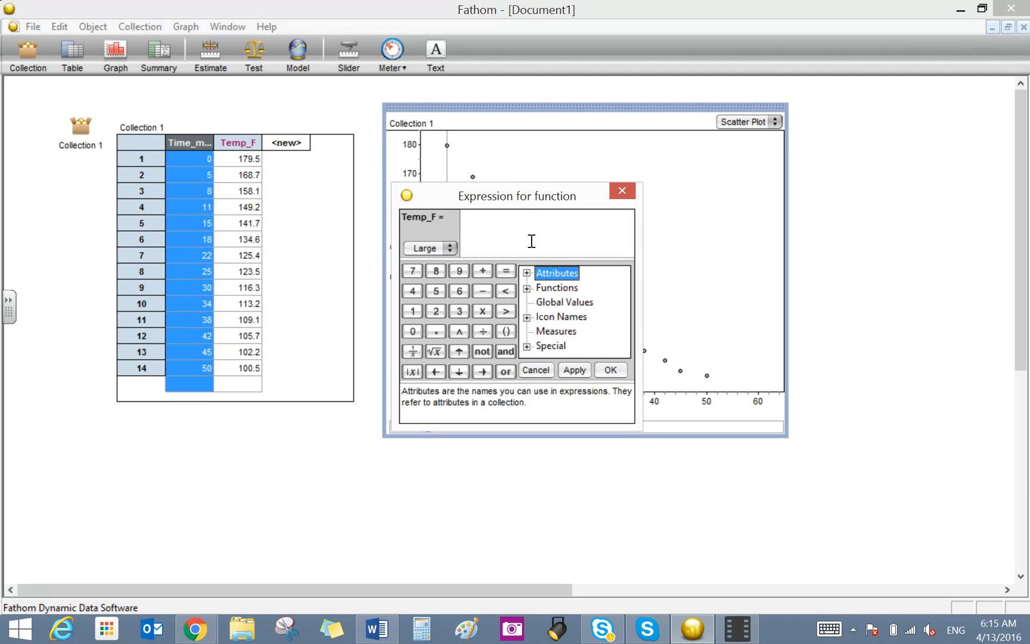
text(A ·b)
click(455, 333)
drag(481, 189, 263, 268)
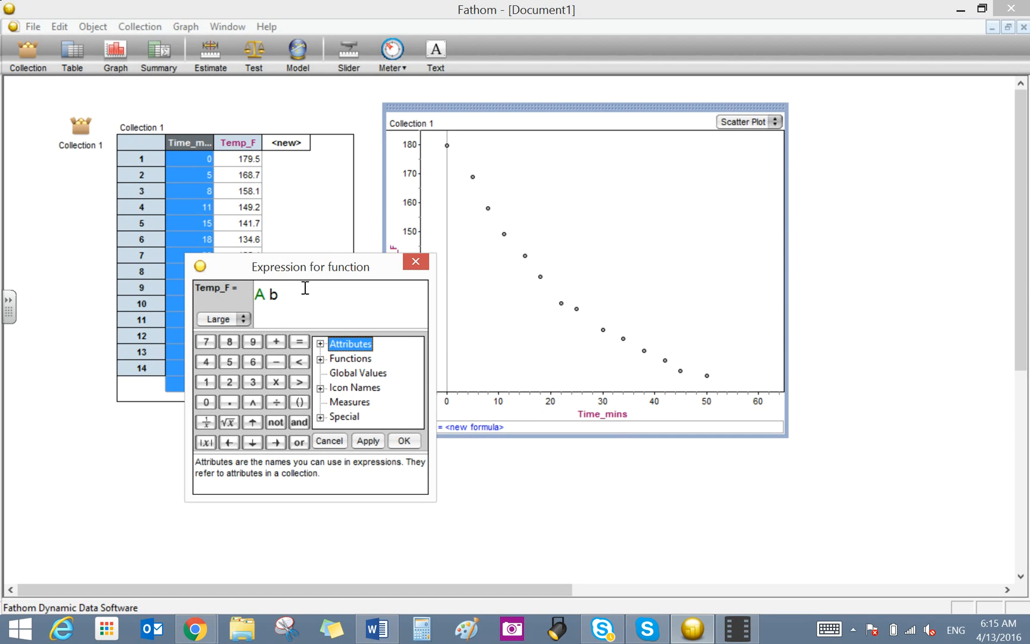
text(^Tim)
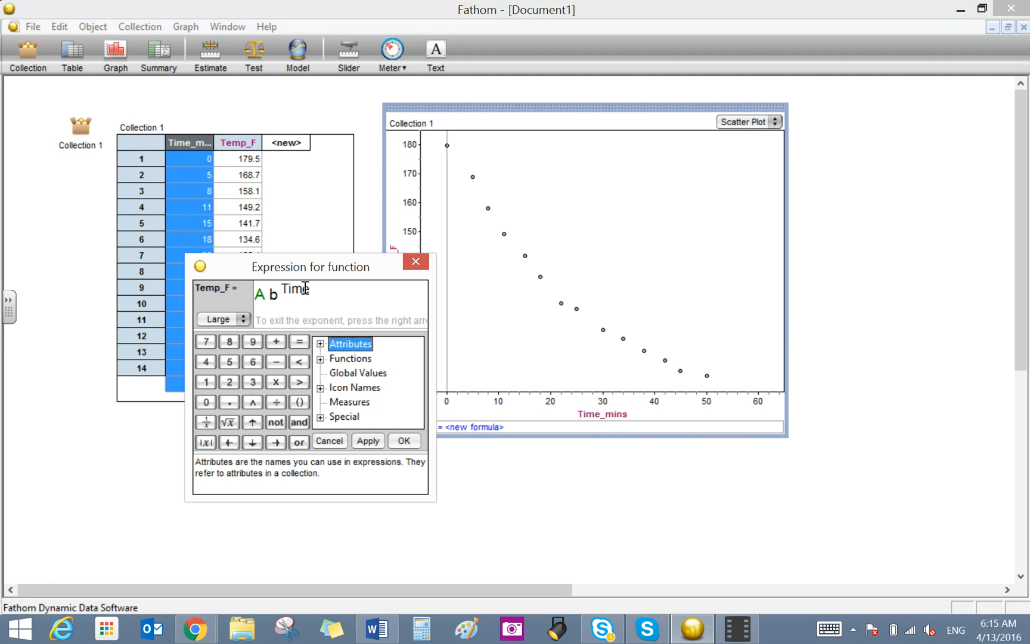
text(e_mins)
click(369, 442)
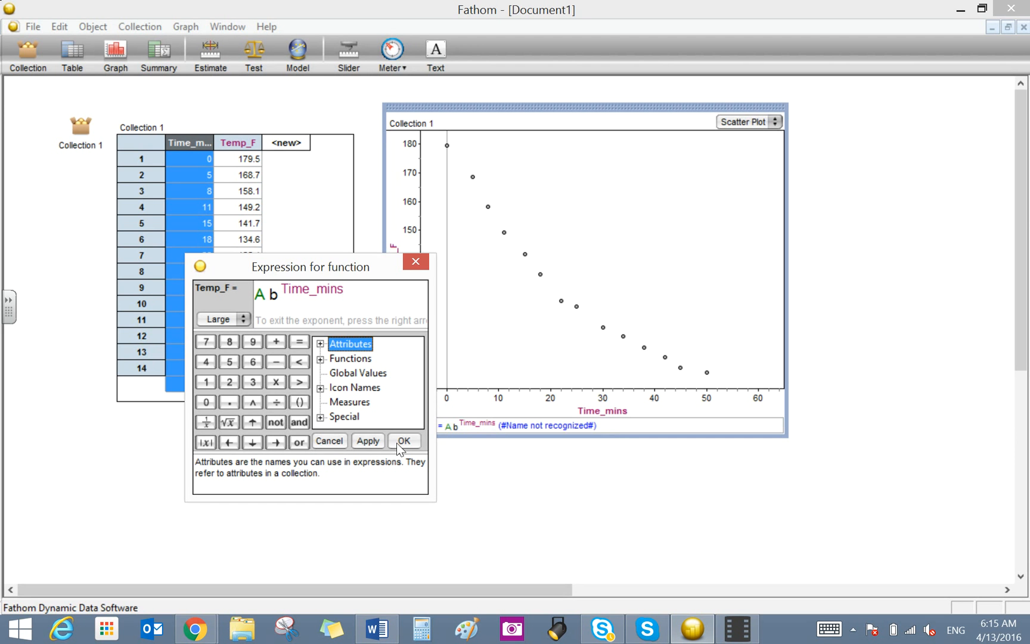
click(397, 442)
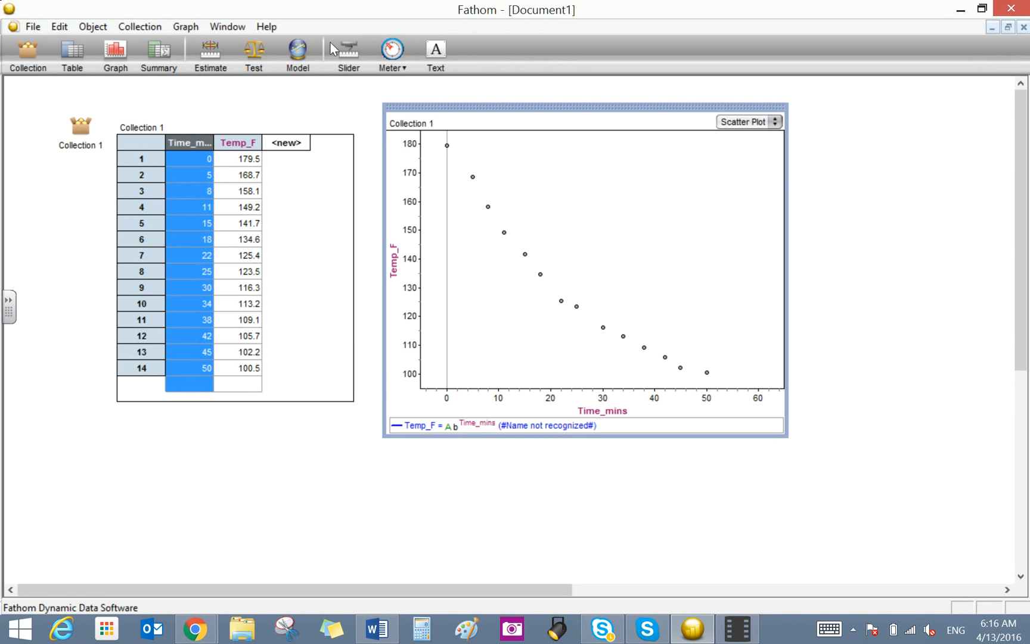
- Add two sliders side by side below the graph and rename the first one A
drag(346, 44, 388, 462)
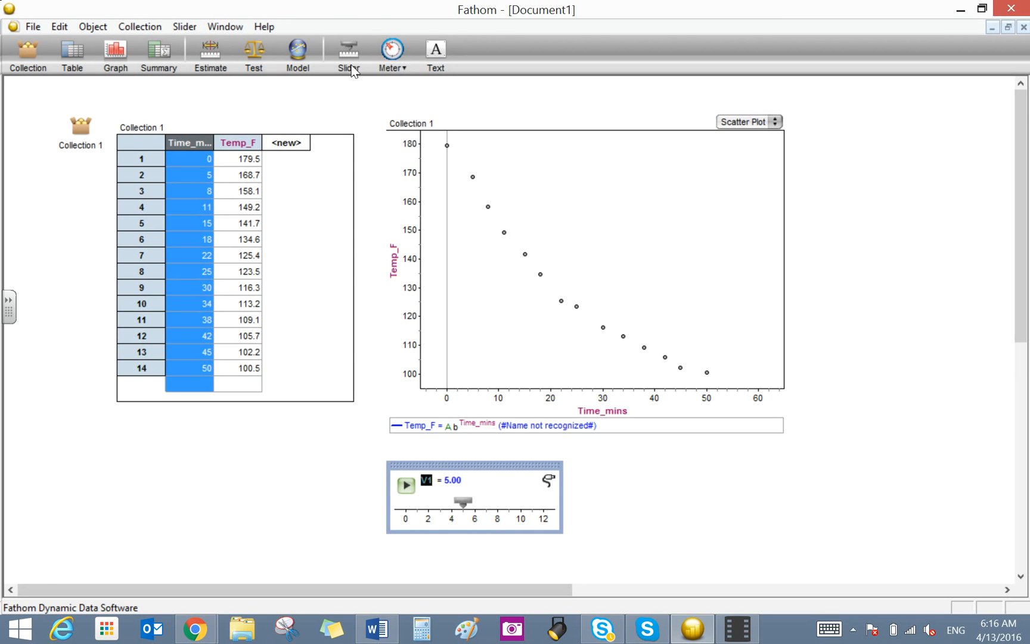
drag(344, 70, 594, 472)
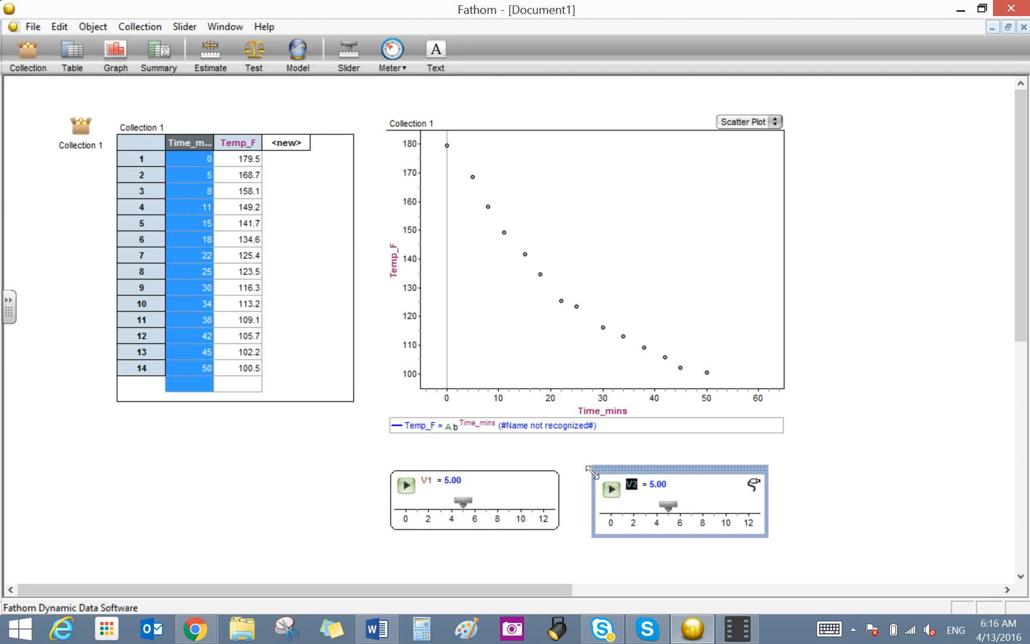
click(431, 481)
double_click(429, 480)
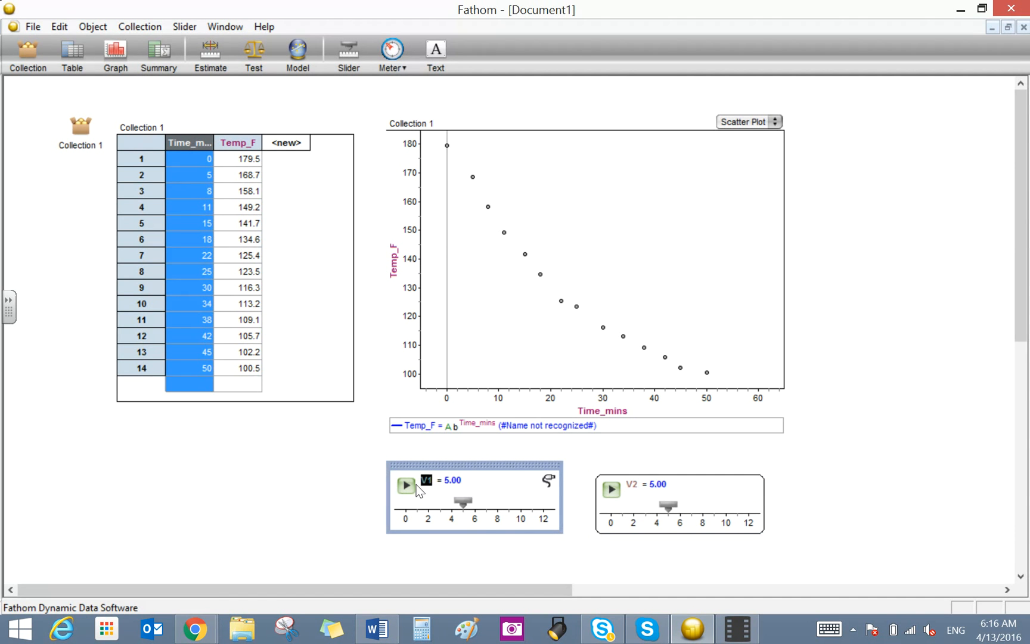
text(A)
- Rename the second slider, V2, as b so that the plotted function recognizes both parameters
click(635, 484)
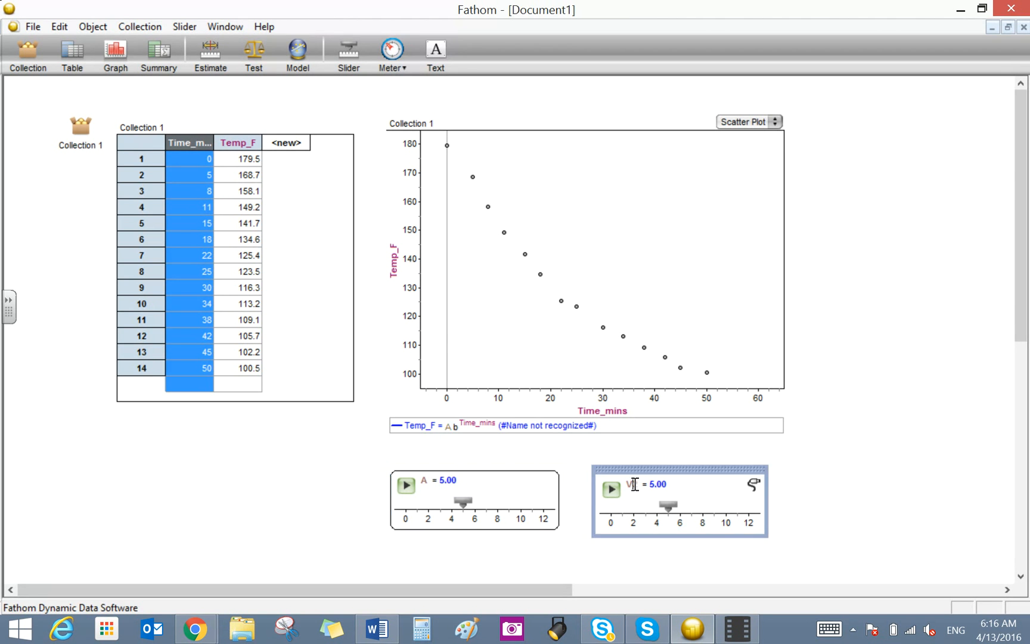
double_click(622, 488)
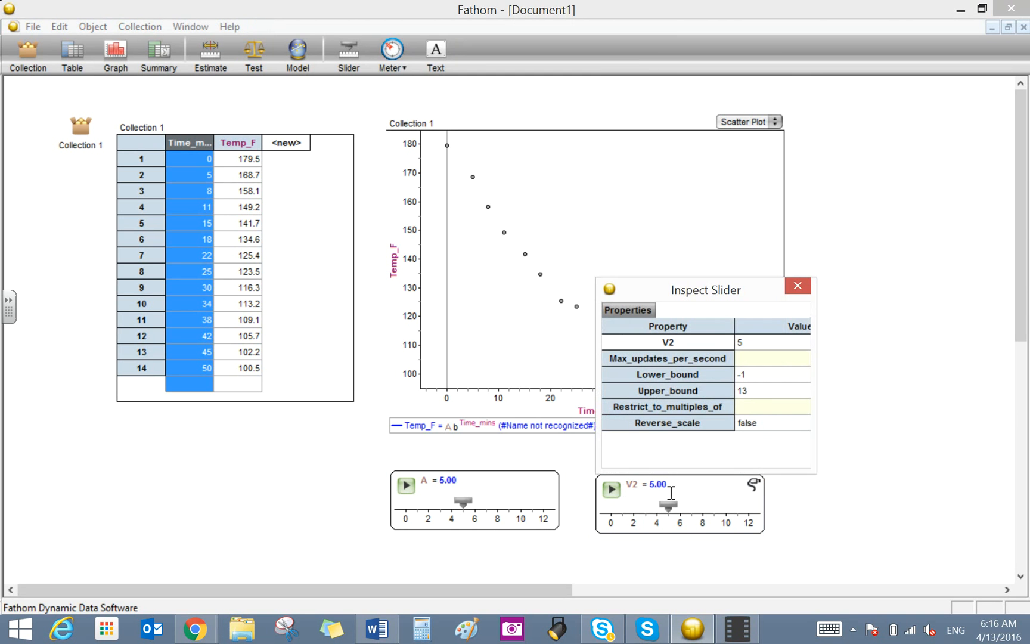
click(804, 289)
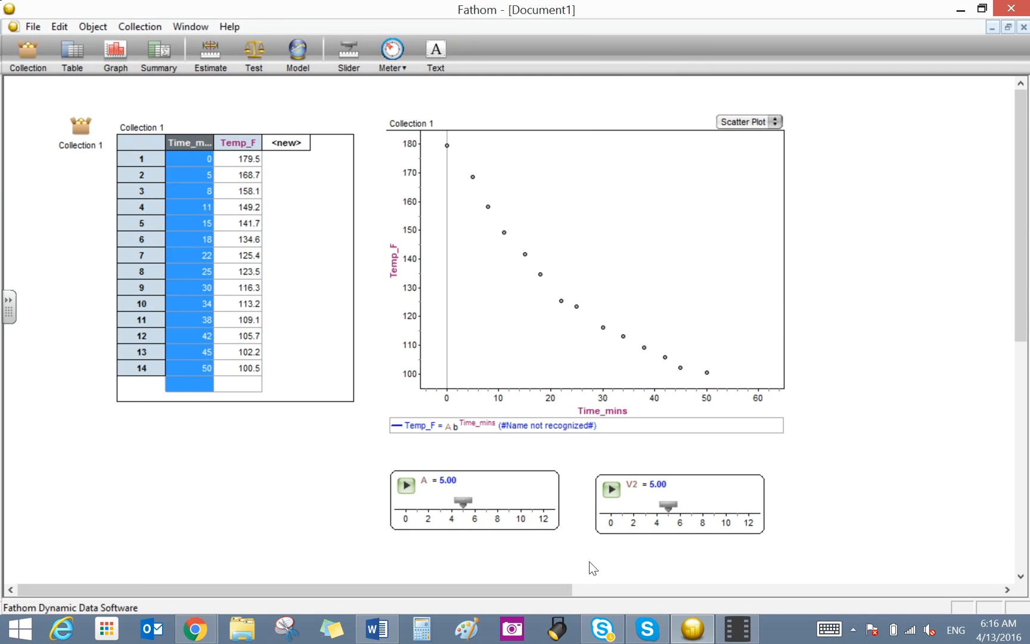
click(632, 485)
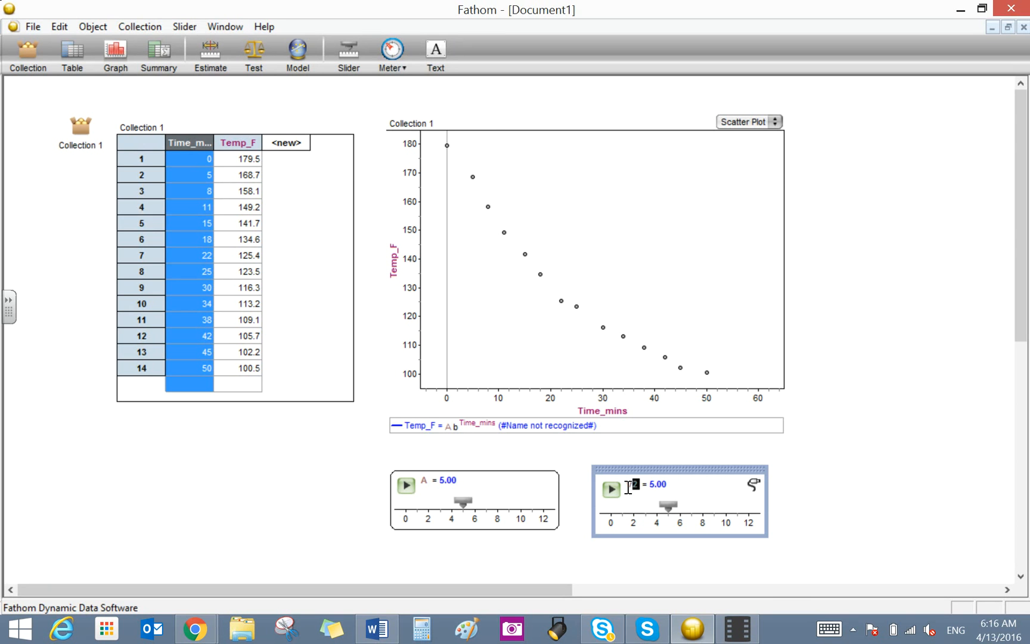
text(b)
click(913, 515)
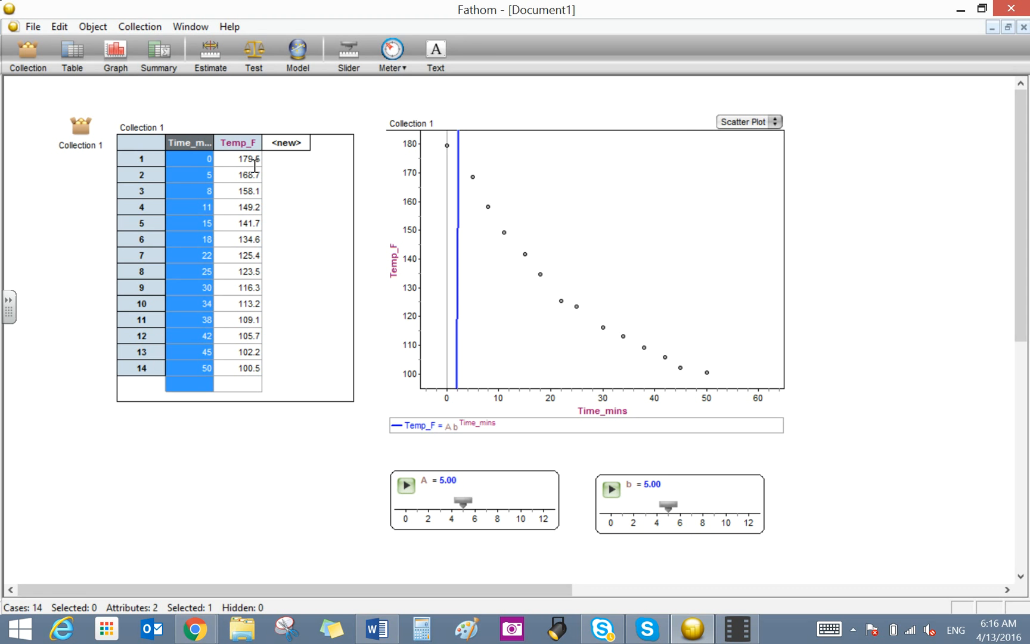
- Try 173 as the value of slider A and refine it to 180
click(453, 480)
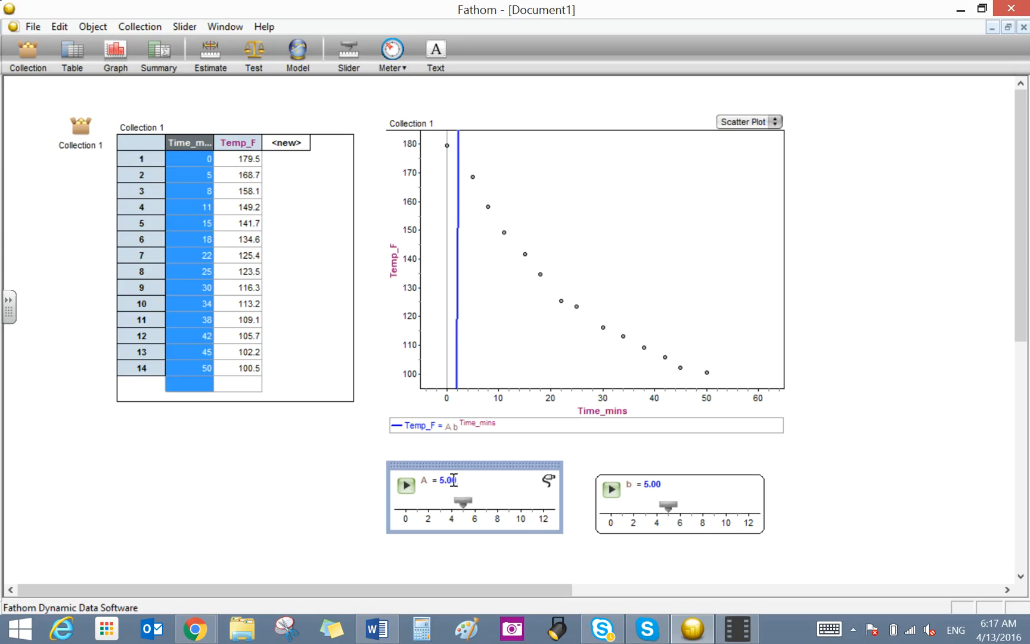
drag(463, 504, 440, 483)
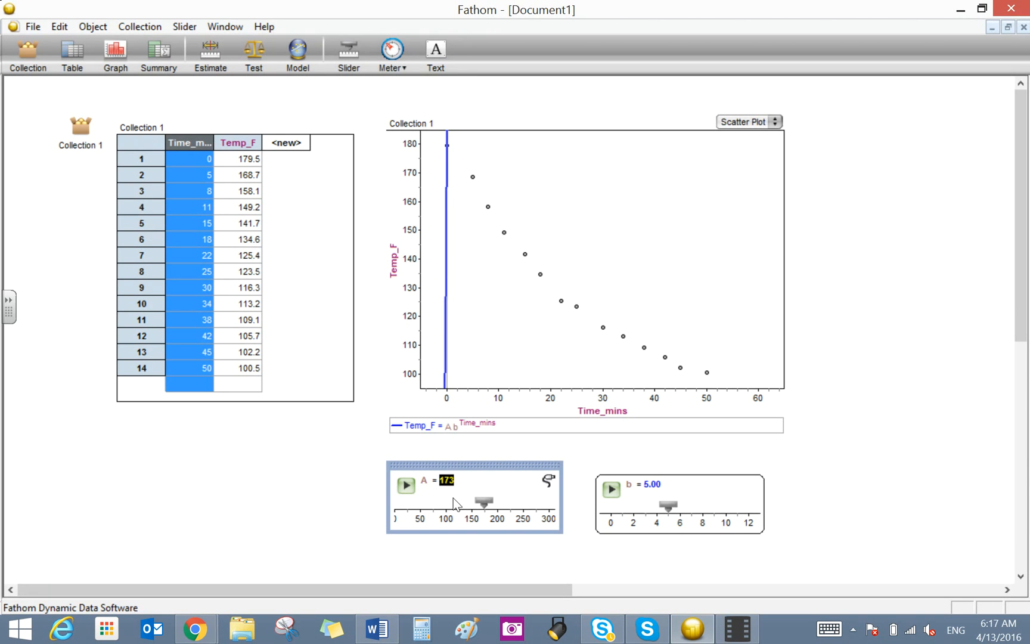
key(Return)
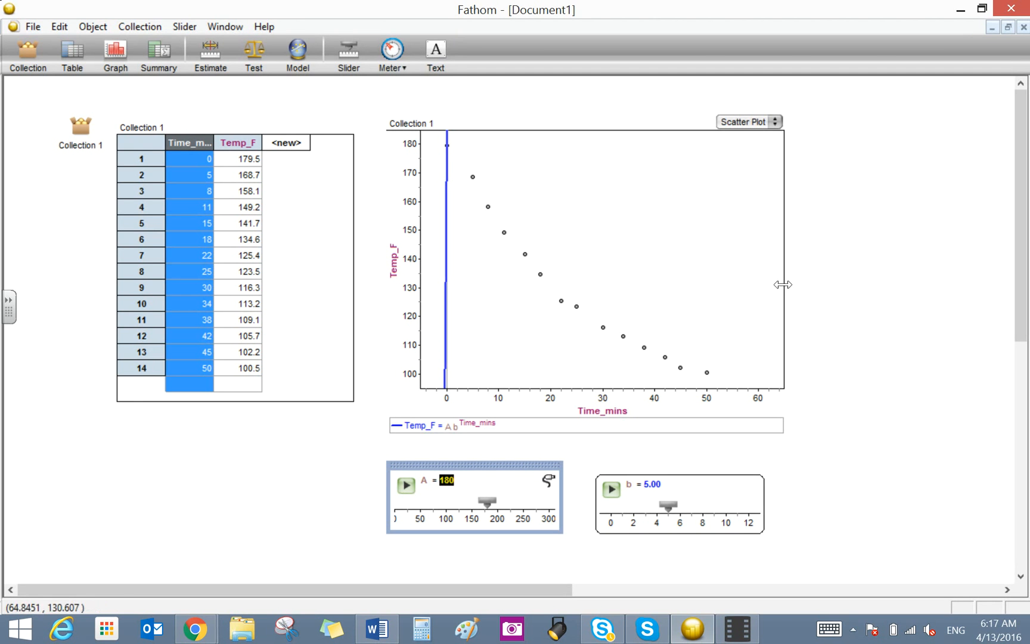
- Lower slider b to about 0.94 and refine its value to 0.98
click(680, 487)
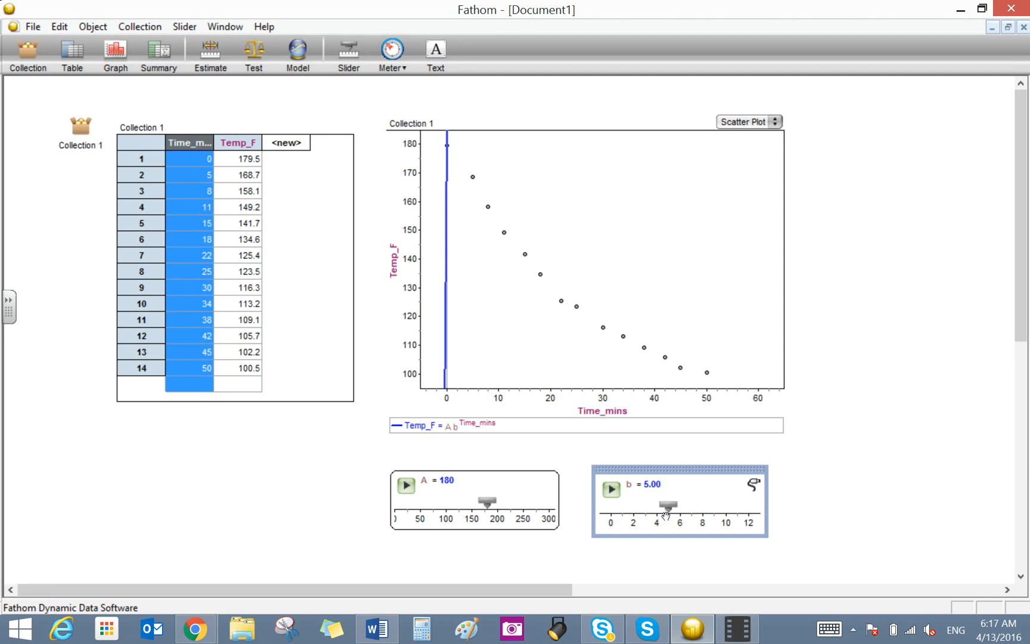
drag(670, 507, 624, 523)
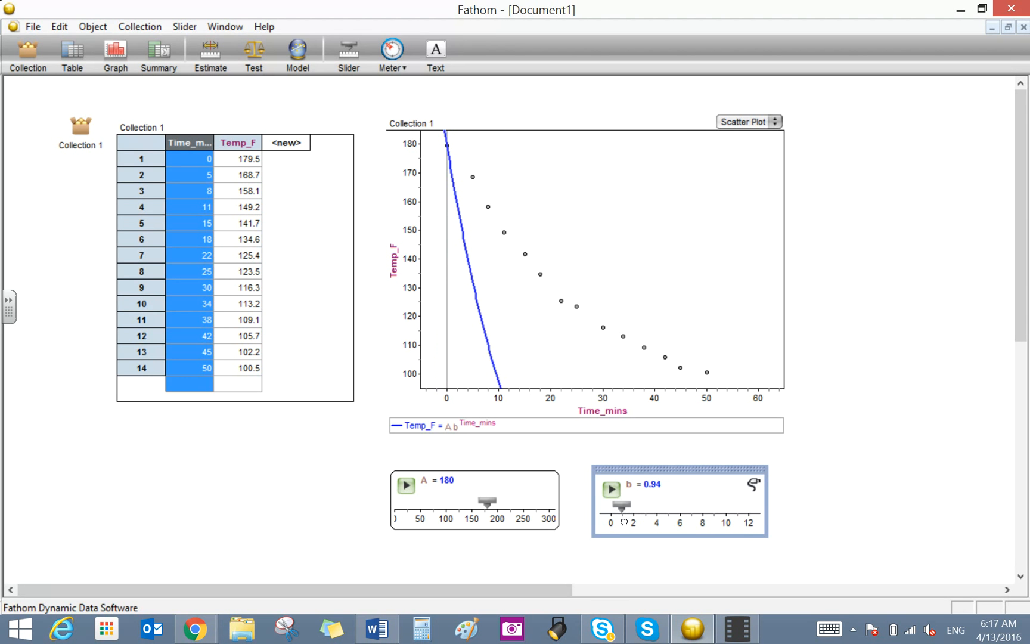
drag(624, 523, 624, 523)
click(681, 485)
key(BackSpace)
text(8)
key(Return)
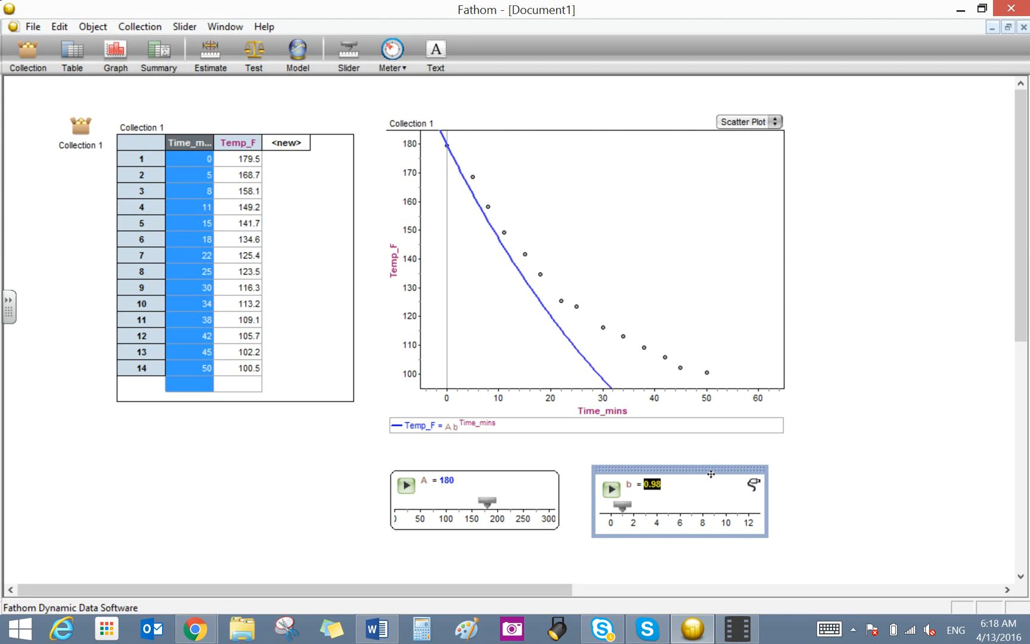
- Try 0.99 and 0.985 as values of slider b to compare the curve with the data points
key(Right)
key(BackSpace)
text(9)
key(Return)
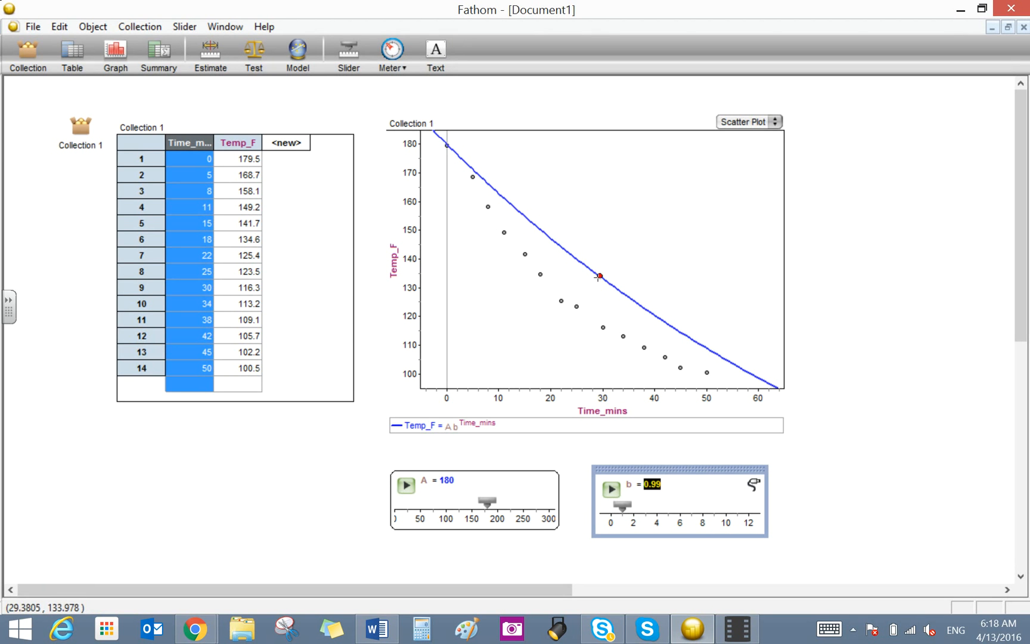
click(680, 485)
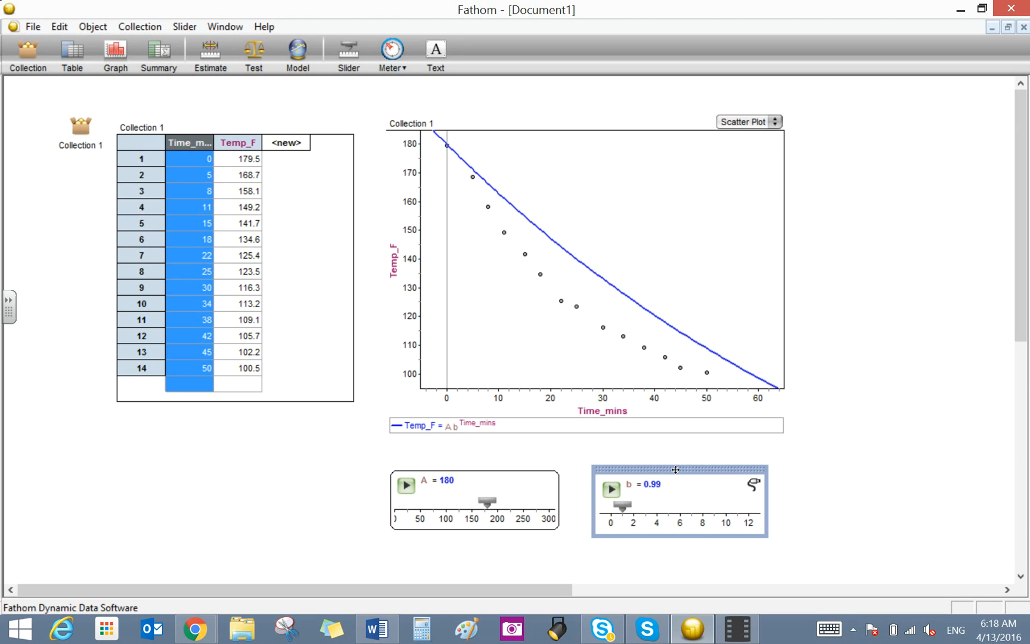
key(BackSpace)
text(85)
key(Return)
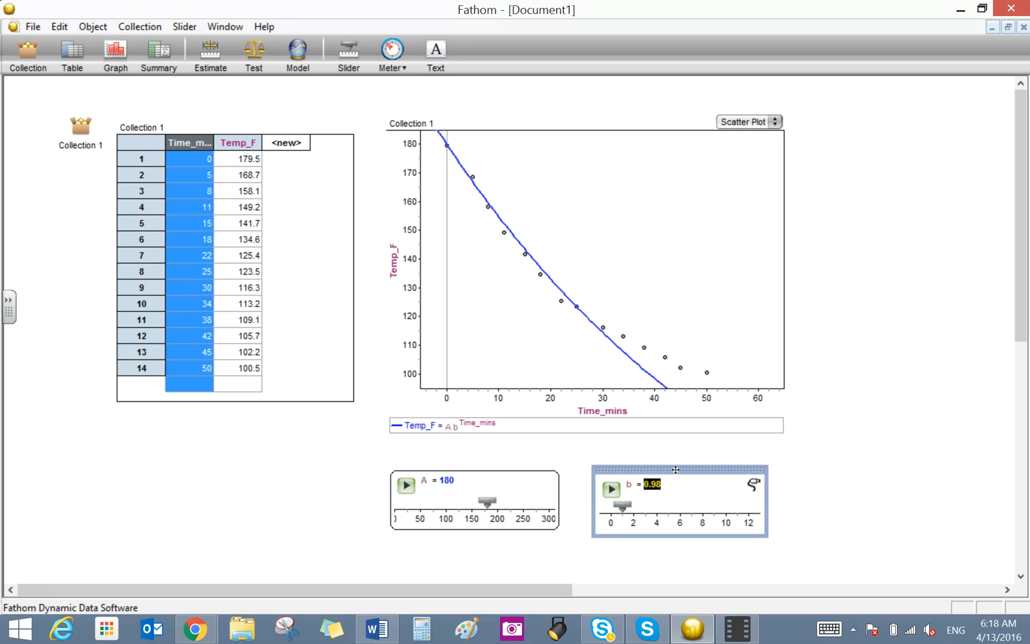
- Test 0.987 and 0.986 as values of slider b and settle on 0.987
key(Right)
text(7)
key(Return)
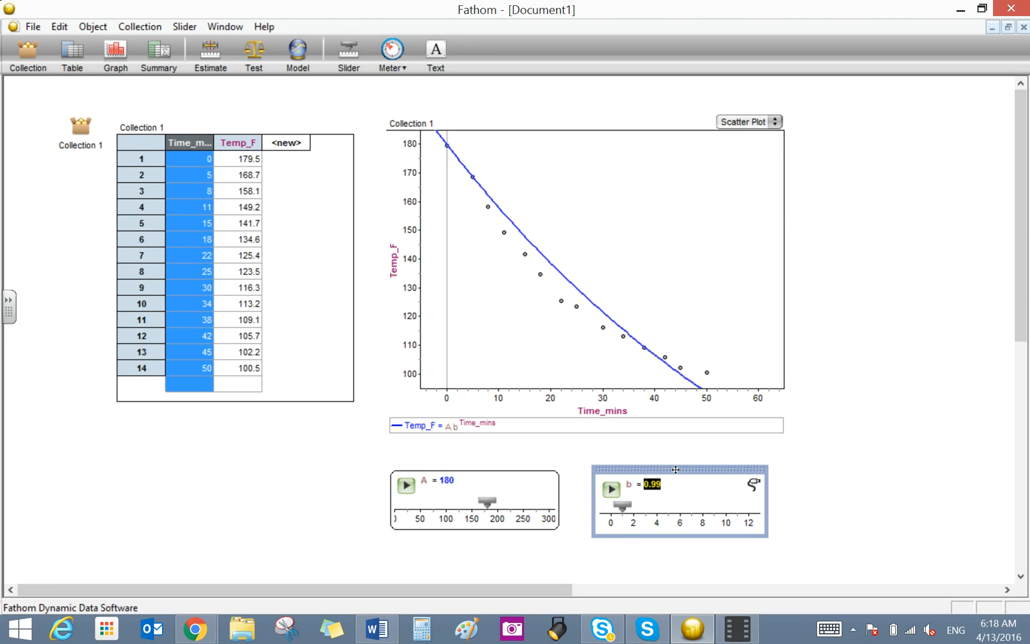
key(Right)
key(BackSpace)
text(86)
key(Return)
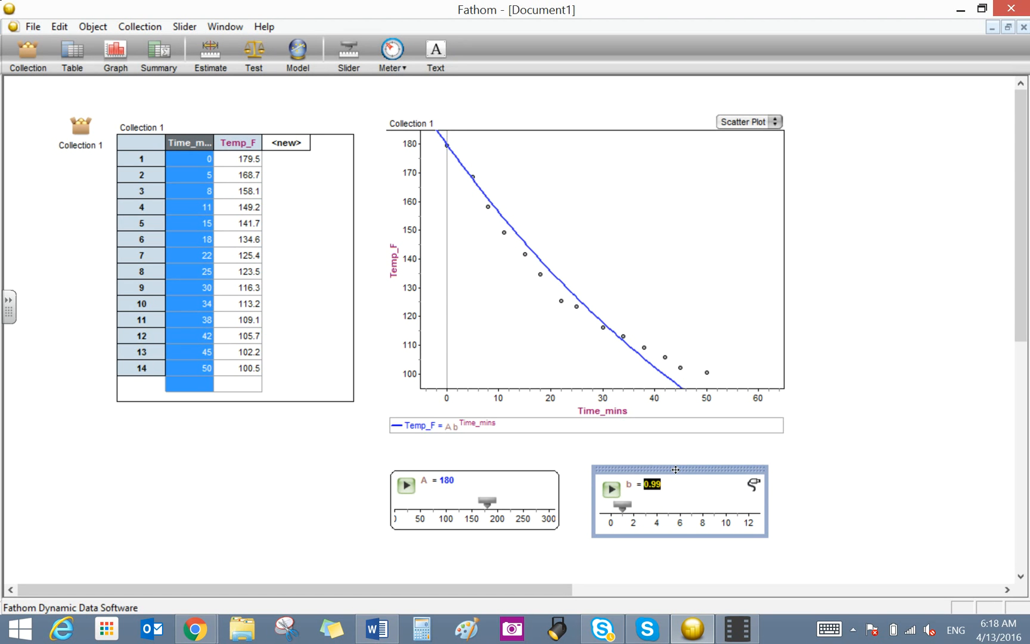
text(0.987)
key(Return)
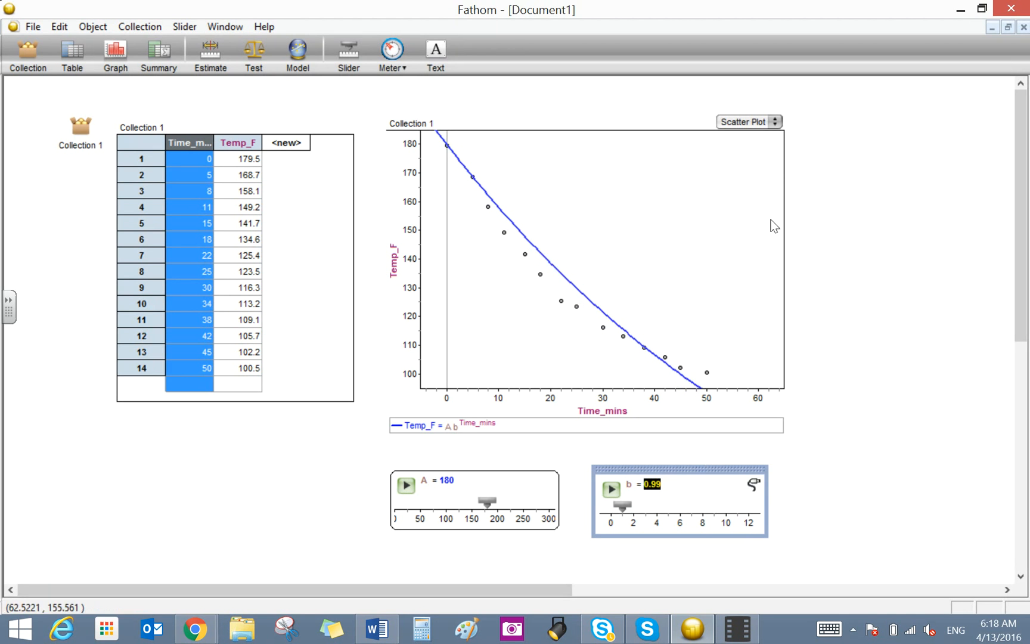
- Set slider A to 178 to fine-tune the starting height of the curve
click(454, 480)
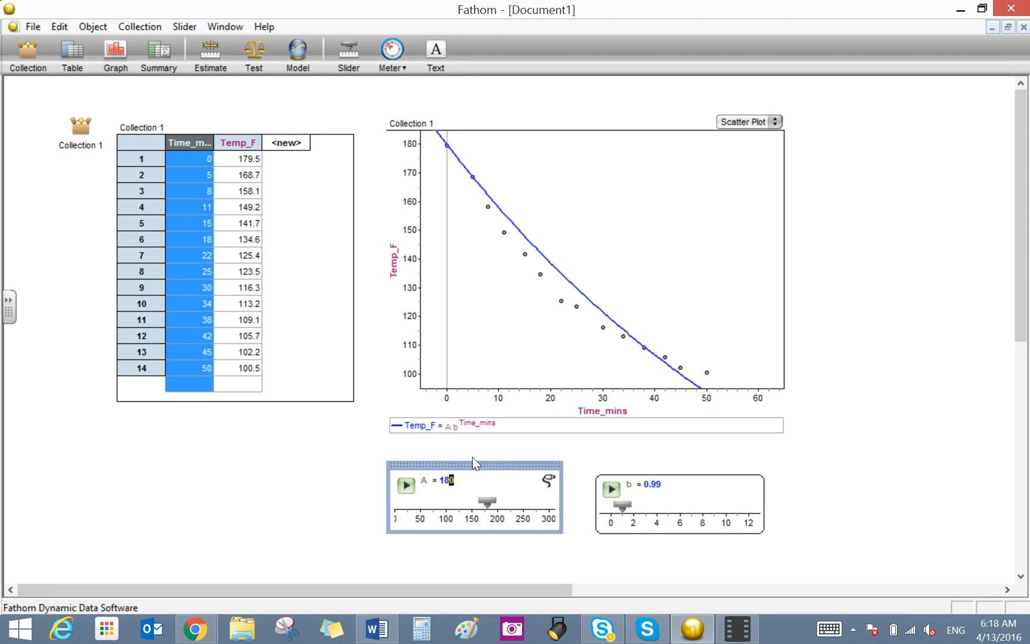
text(78)
key(Return)
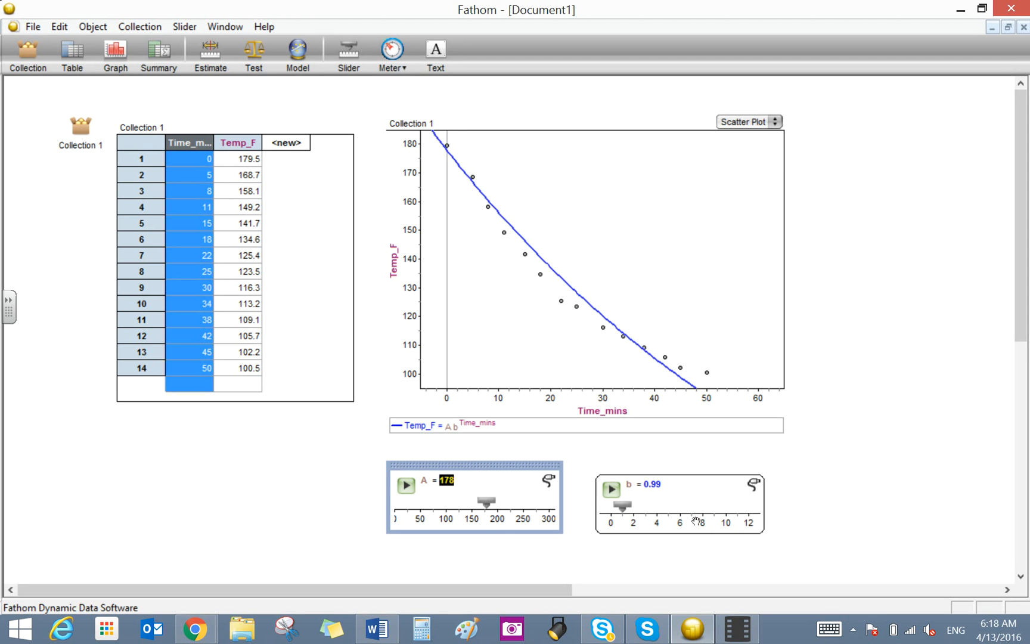
click(856, 483)
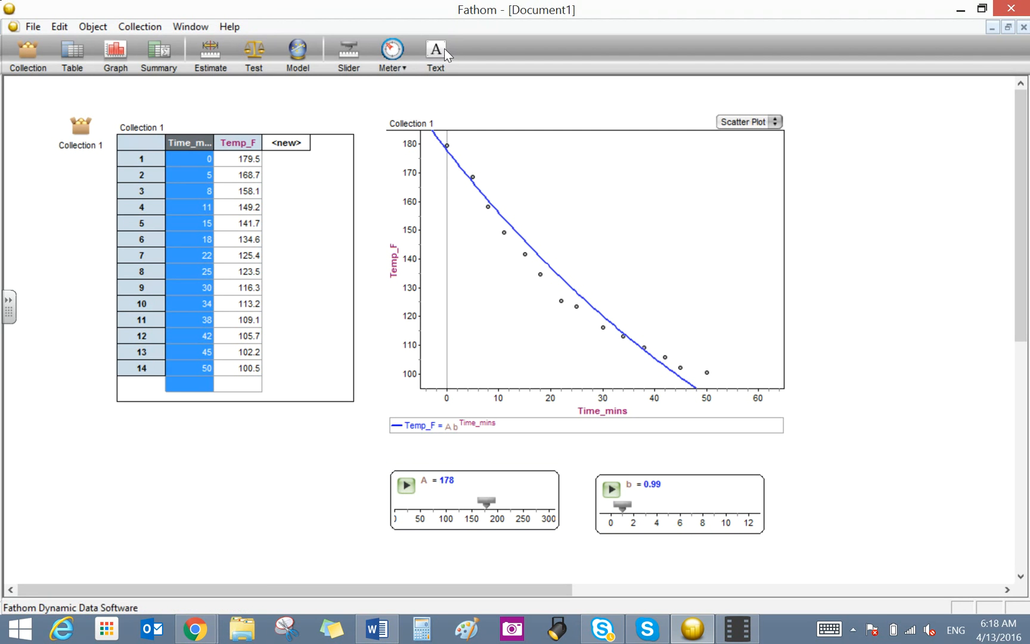
- Add a text box below the case table and start the fitted equation with y = 178(09.987
drag(436, 54, 327, 540)
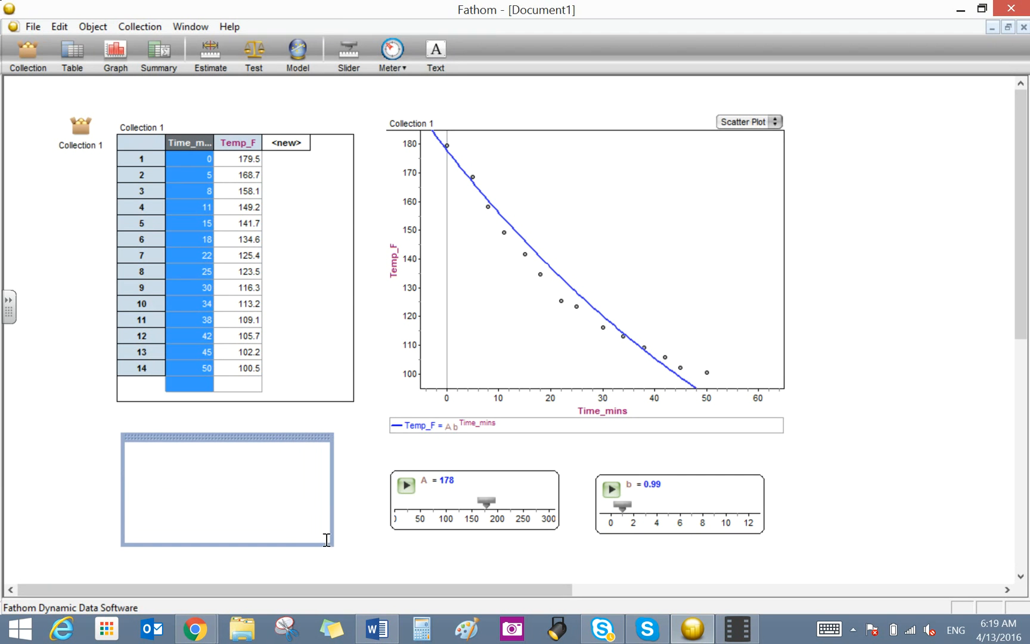
click(147, 459)
text(y)
text( = 1)
text(78)
text((09)
text(.987)
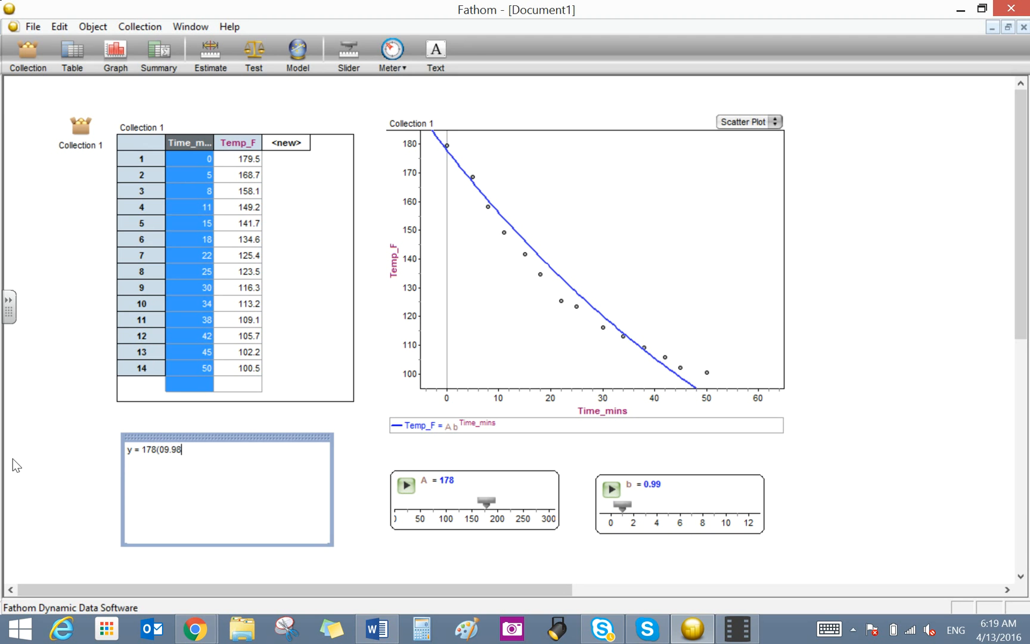
- Correct the base to 0.987 and complete the equation as y = 178(0.987)^x
key(Left)
key(Left)
key(Left)
key(Left)
key(BackSpace)
key(Right)
key(Right)
key(Right)
key(Right)
text((^)
key(BackSpace)
key(BackSpace)
text()^x)
- Write the equation in context, Temp = 178(0.987)^Time, below the first one after a blank line
key(Return)
key(Return)
text(Temp = 178(0.987)^Time)
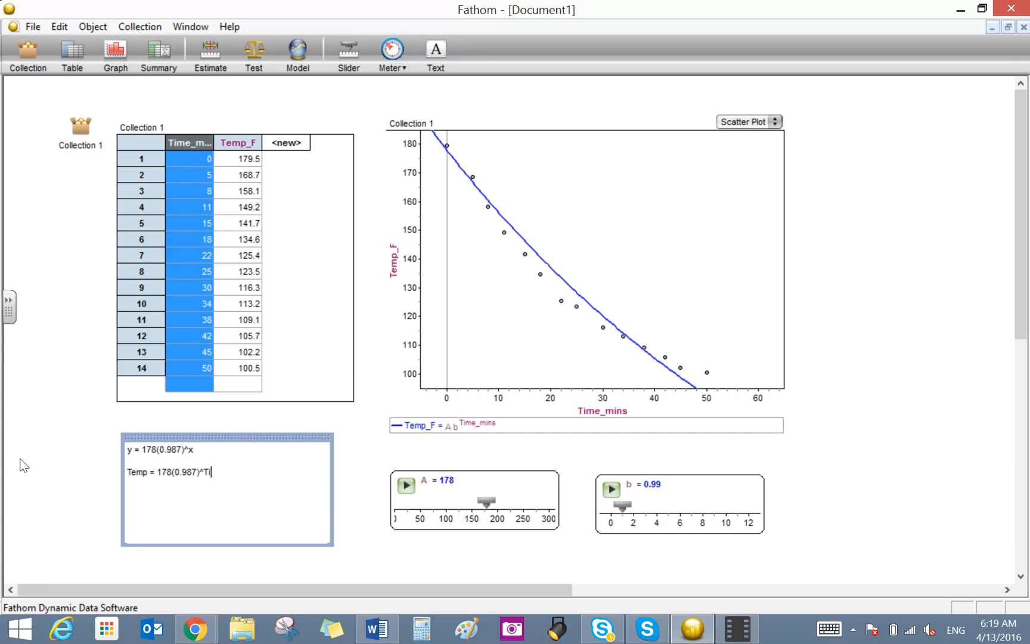